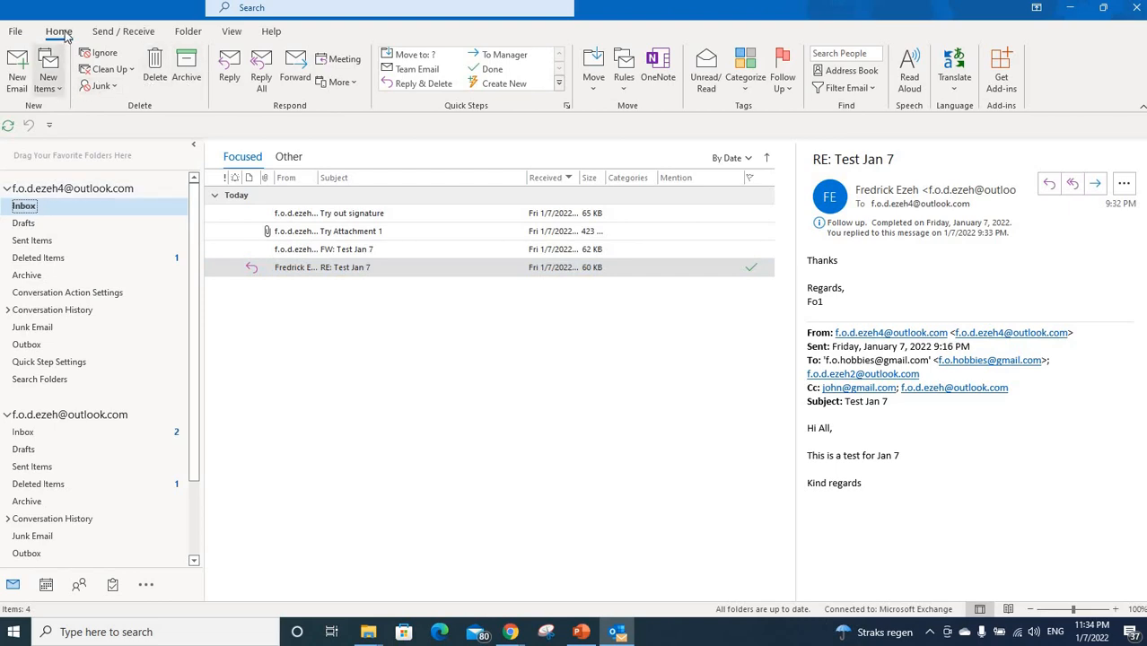
click(60, 95)
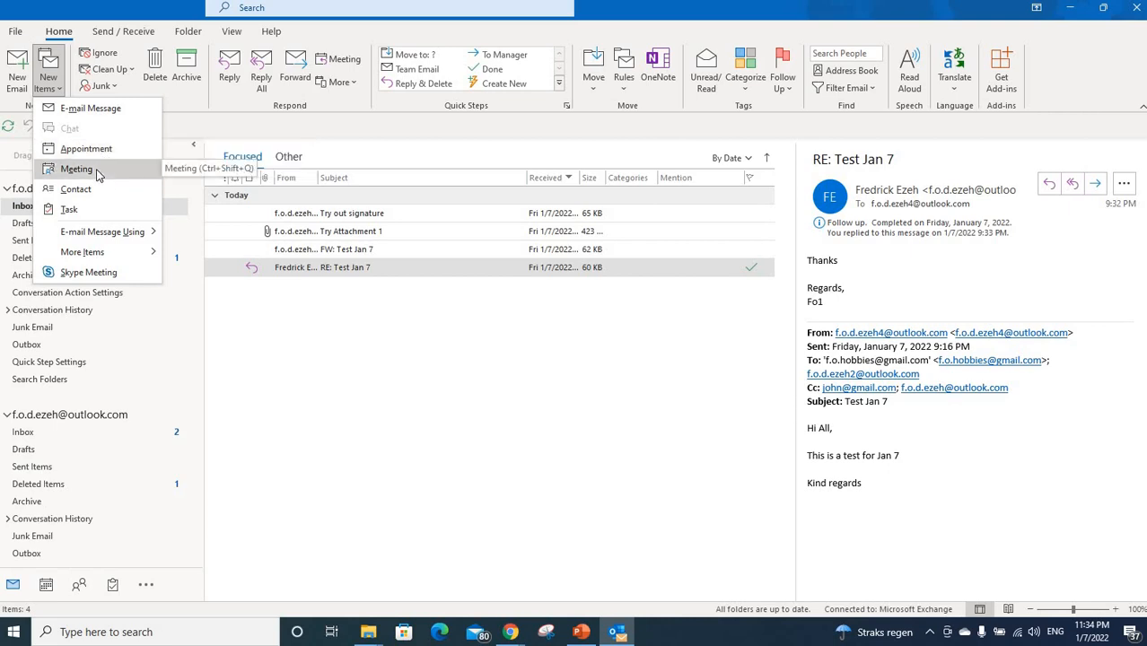
click(392, 359)
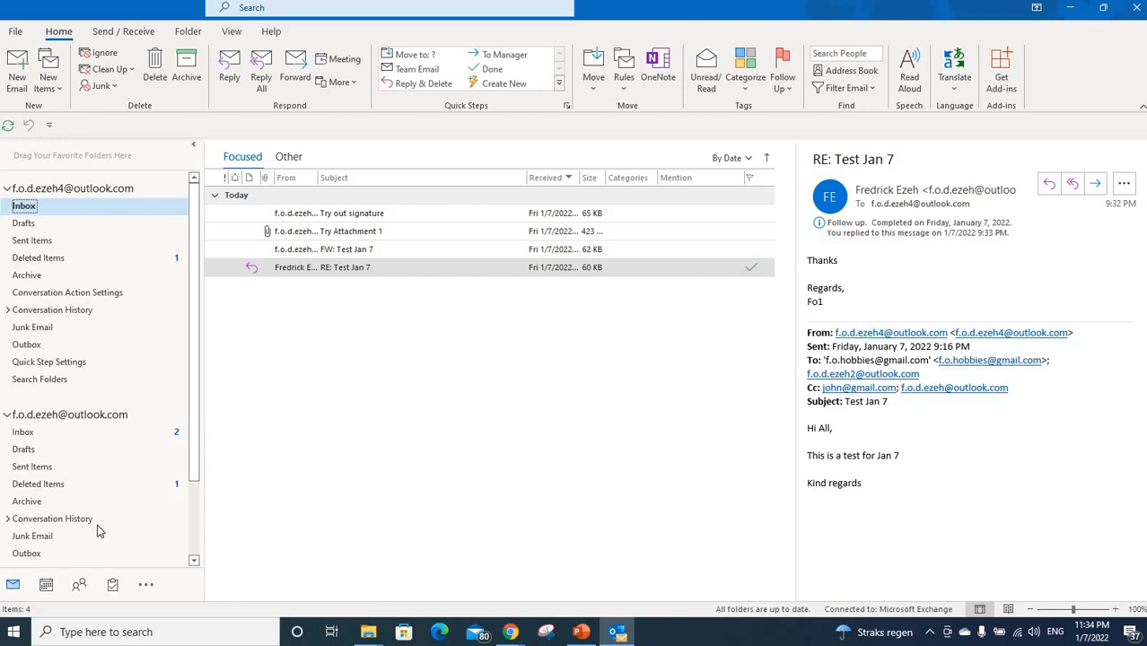
Switch to the calendar and display the week of January 16 - 22, 2022.
mouse_move(46, 587)
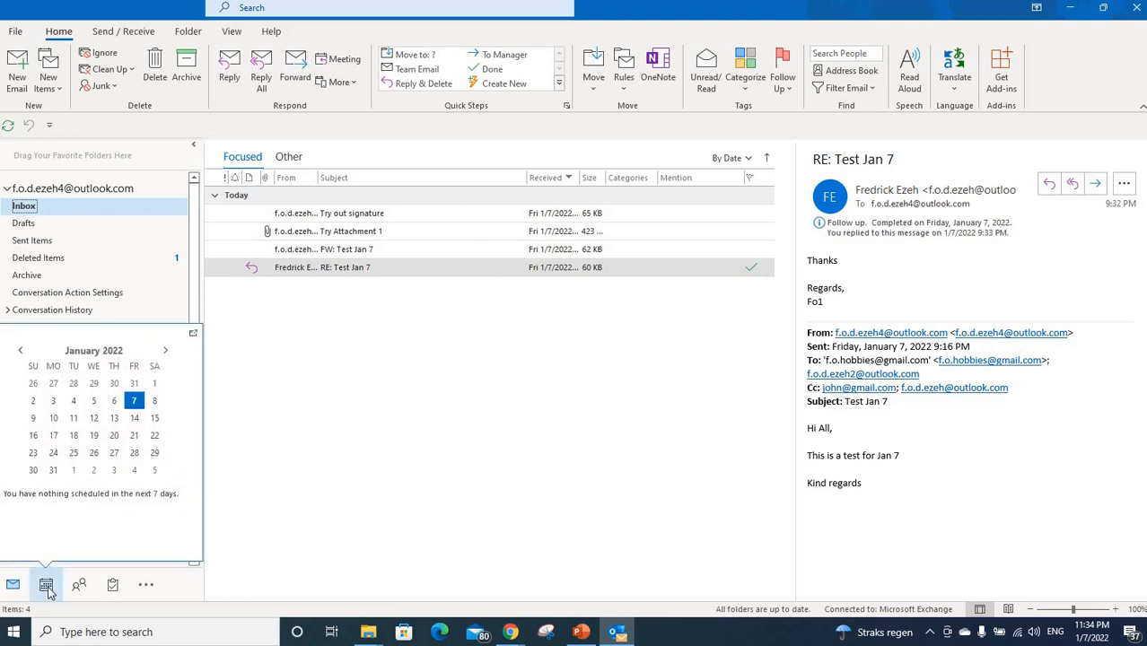
click(46, 587)
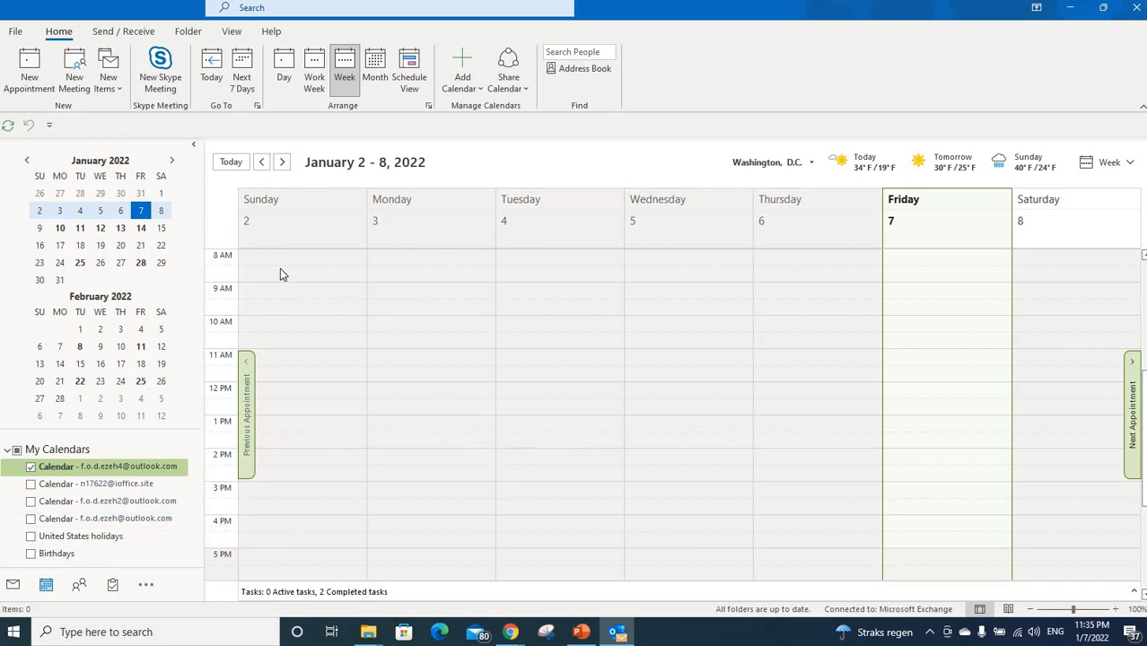
click(40, 247)
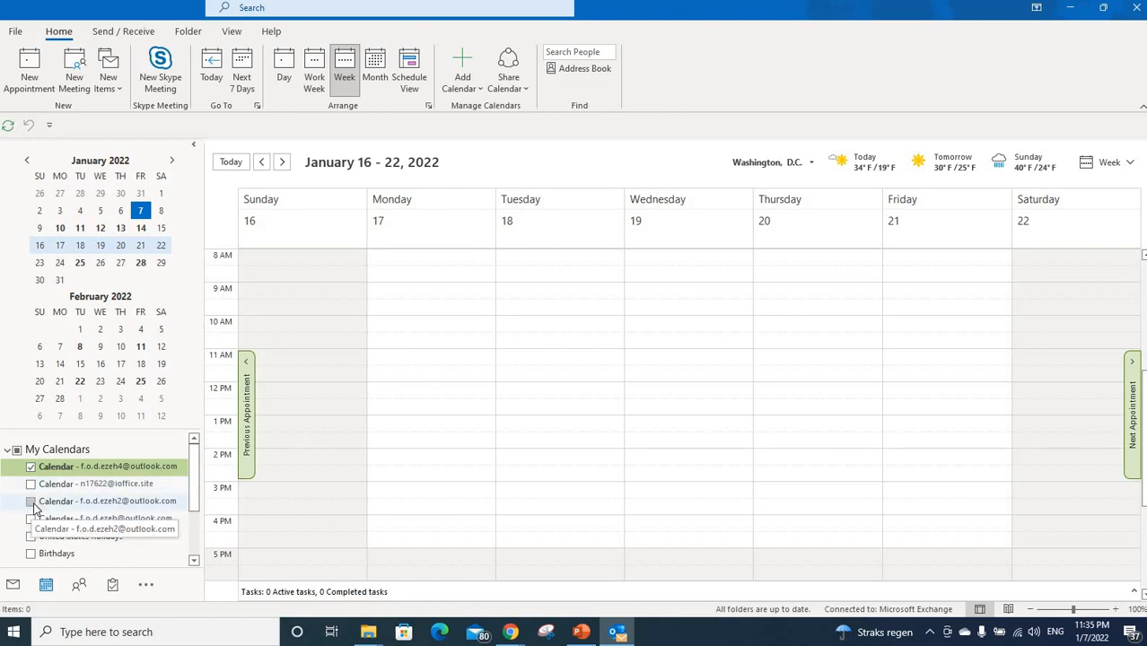
click(480, 97)
click(658, 247)
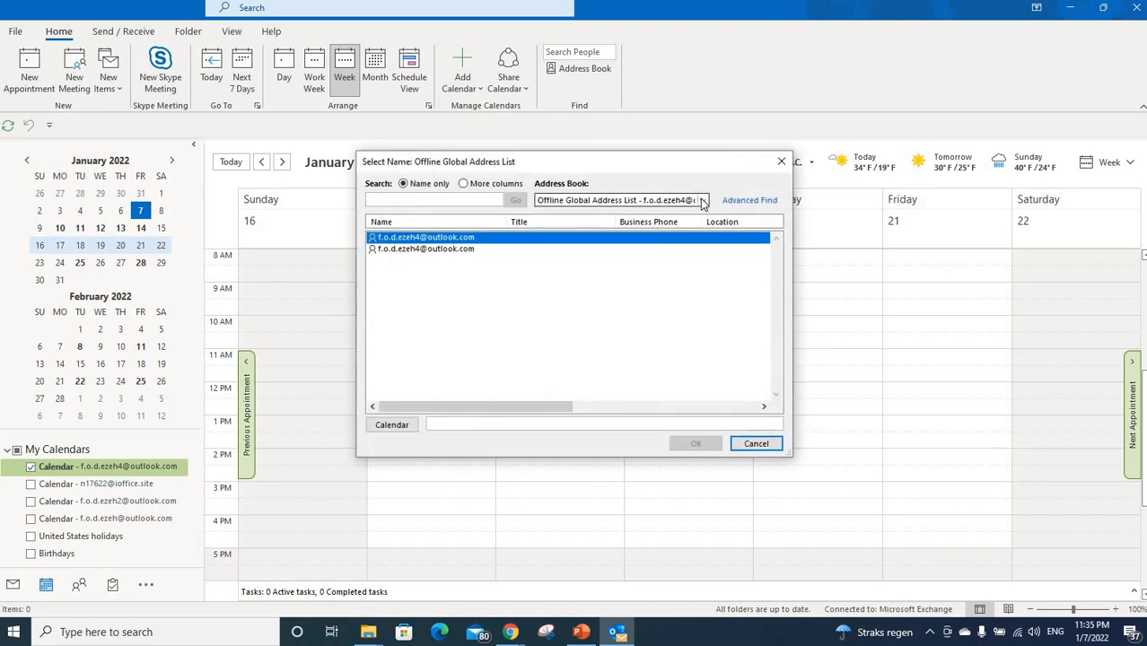
click(703, 201)
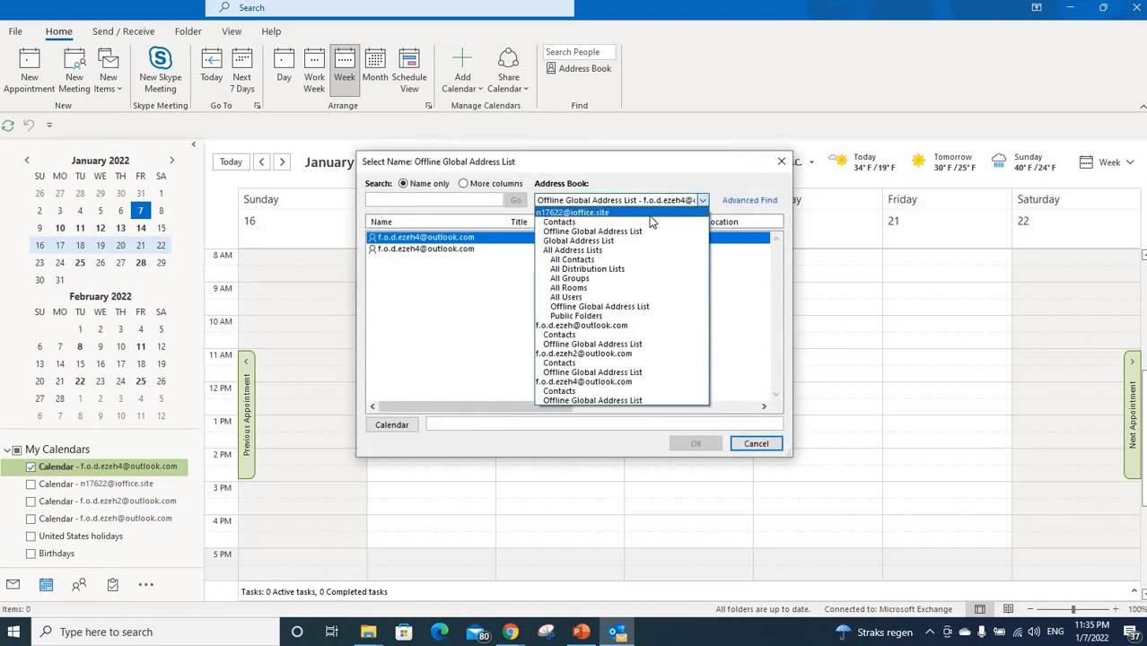
click(618, 355)
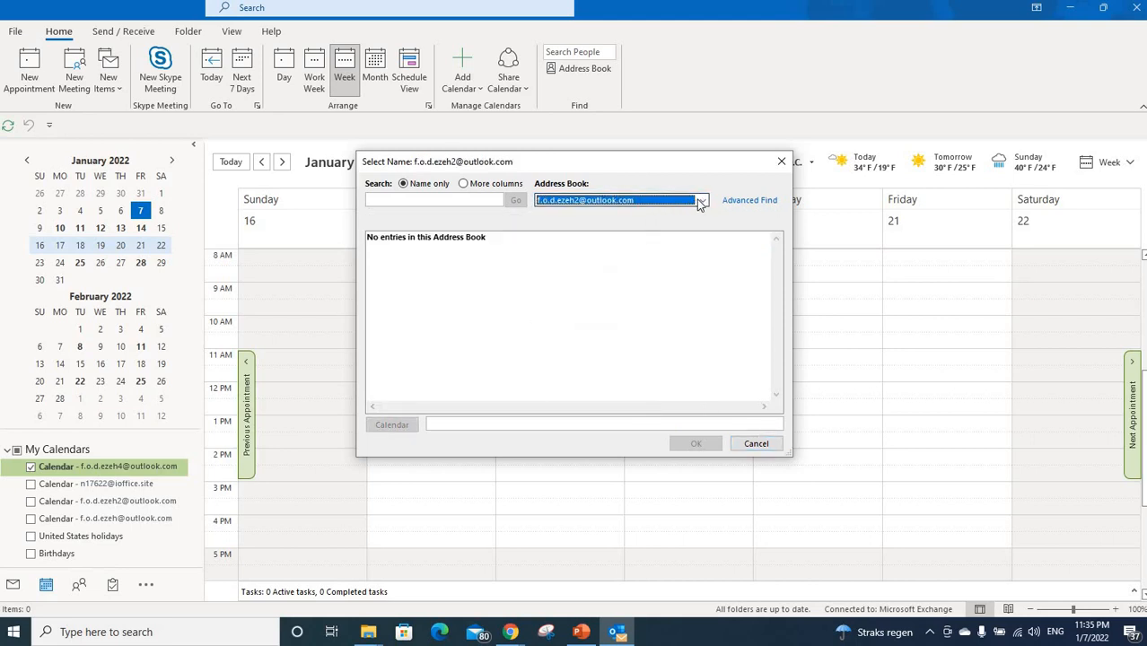
click(699, 202)
click(601, 363)
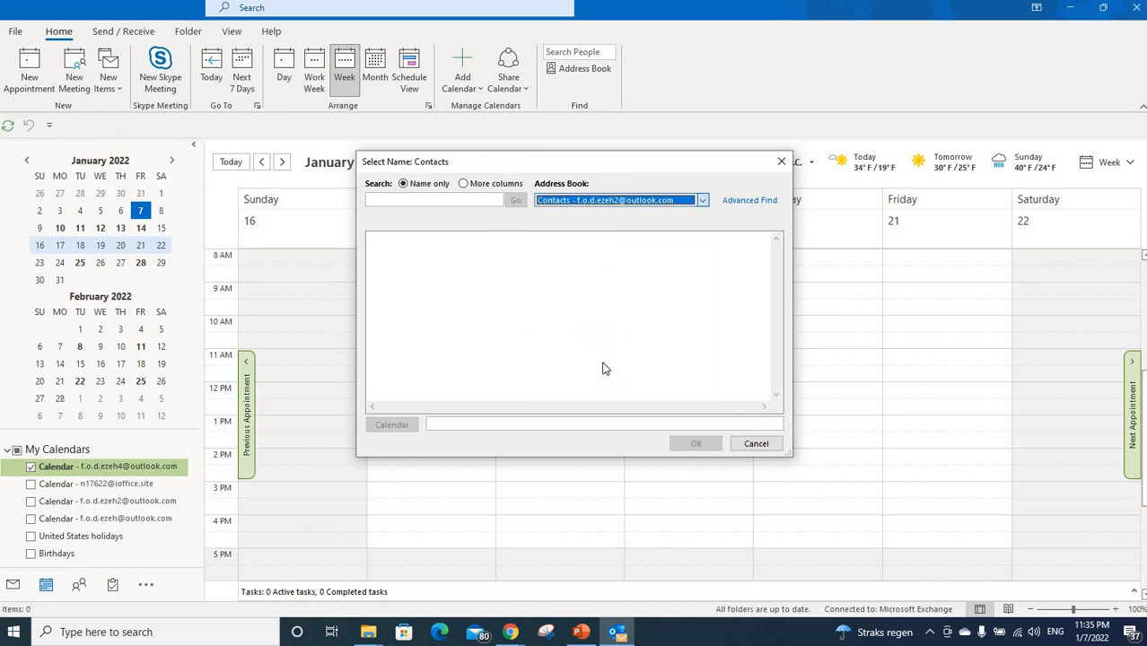
click(756, 445)
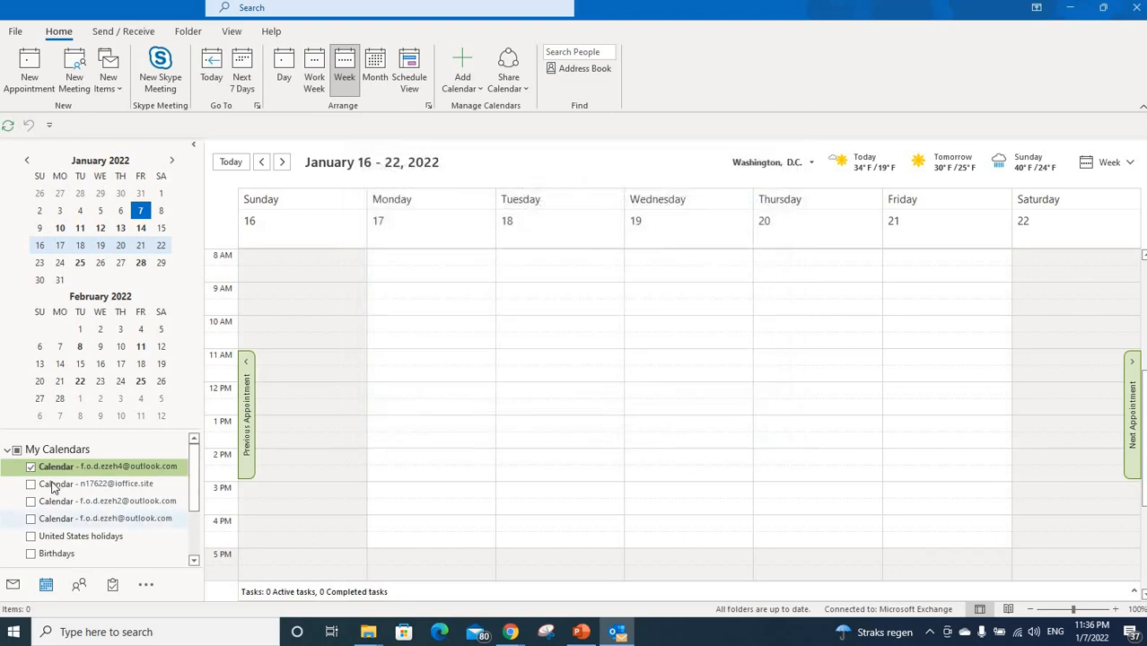
Show the third and fourth calendars of My Calendars side by side with the main account's calendar.
click(31, 501)
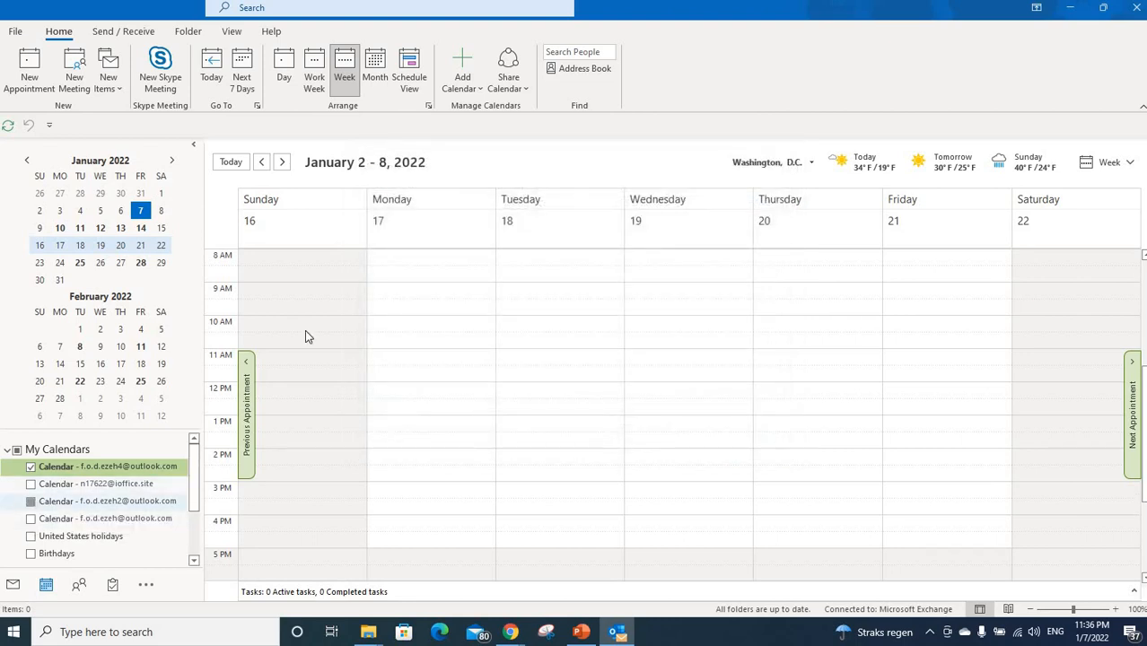
scroll(722, 287, down, 1)
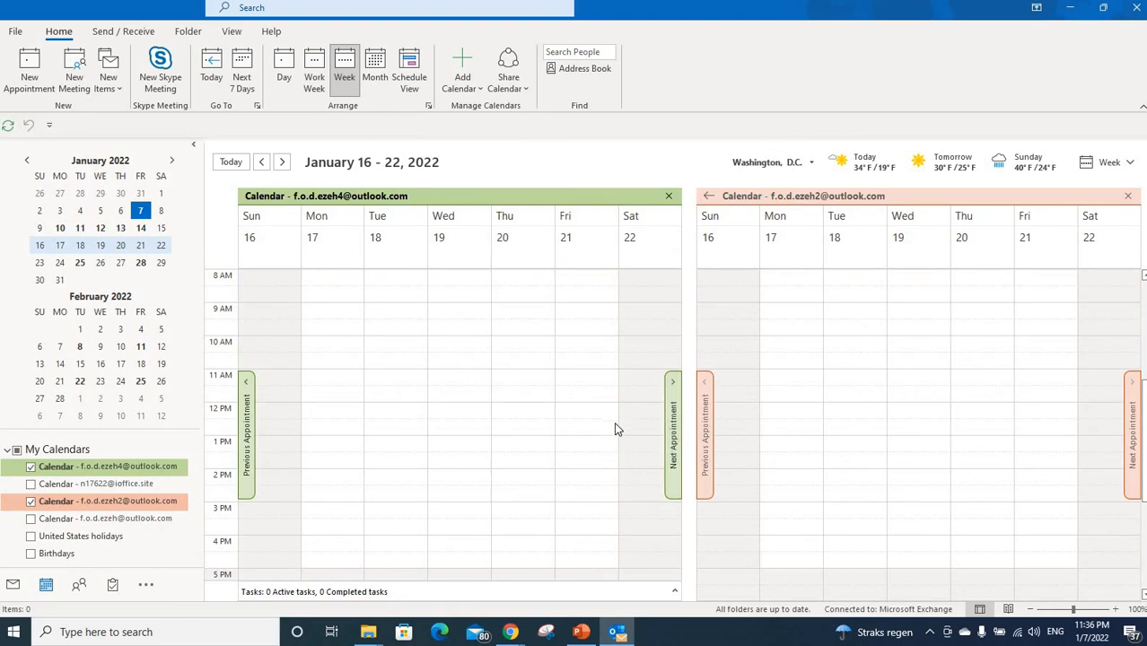
click(31, 520)
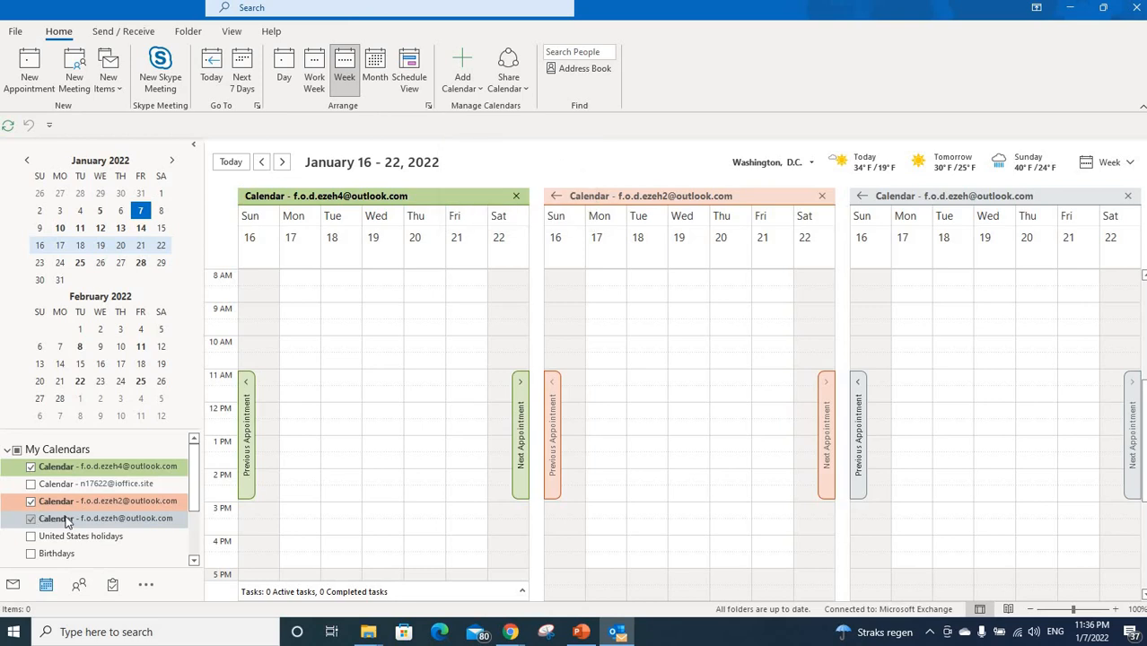
Add the third contact's calendar to the shared calendars, choosing it from the main account's Contacts address book.
scroll(69, 521, down, 1)
scroll(68, 520, down, 2)
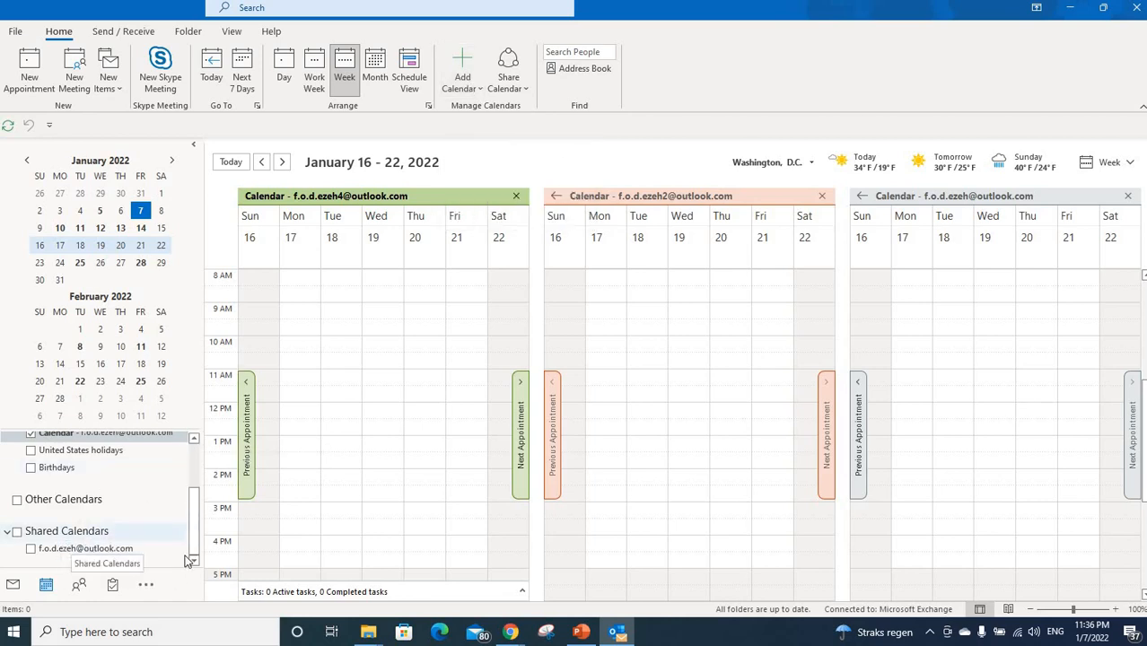
click(481, 93)
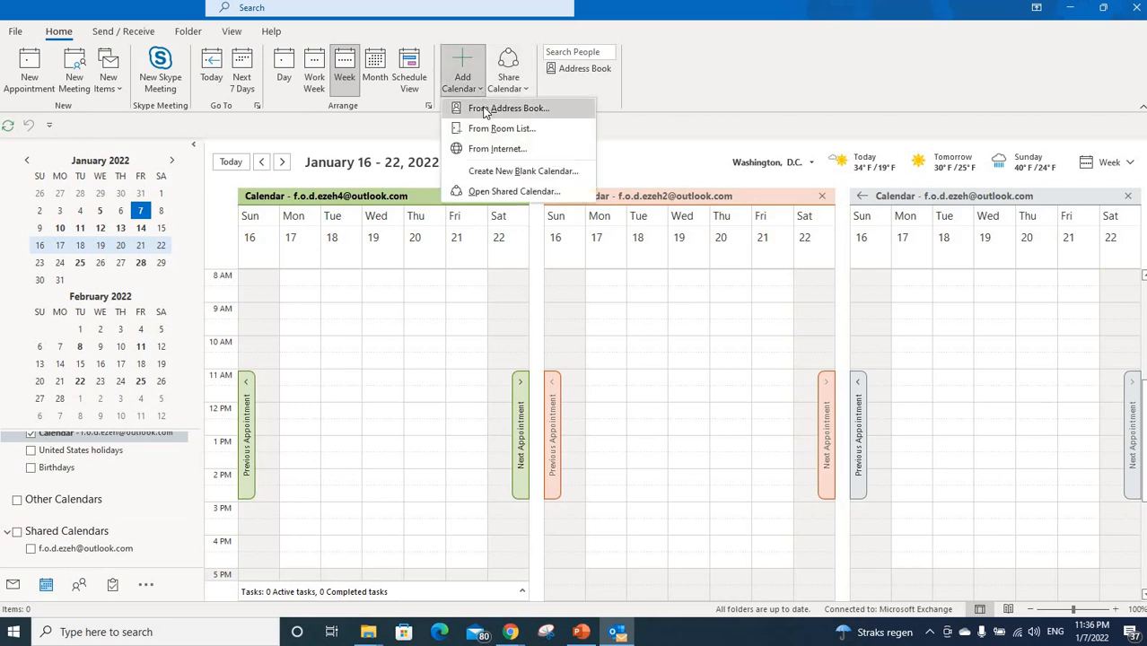
click(535, 194)
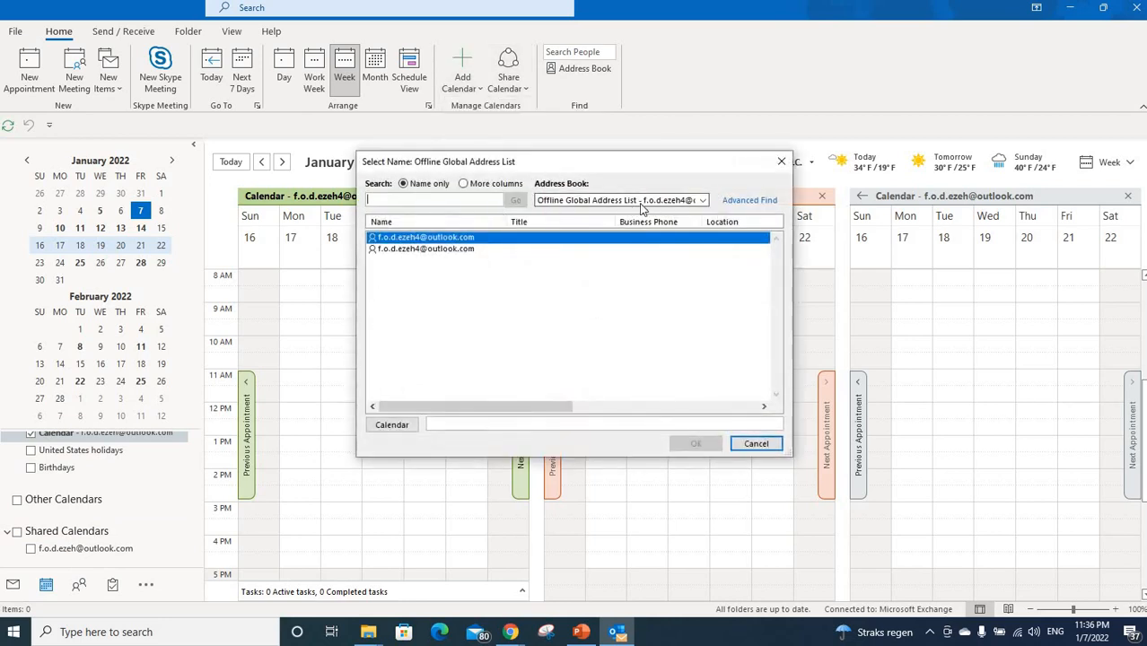
click(699, 205)
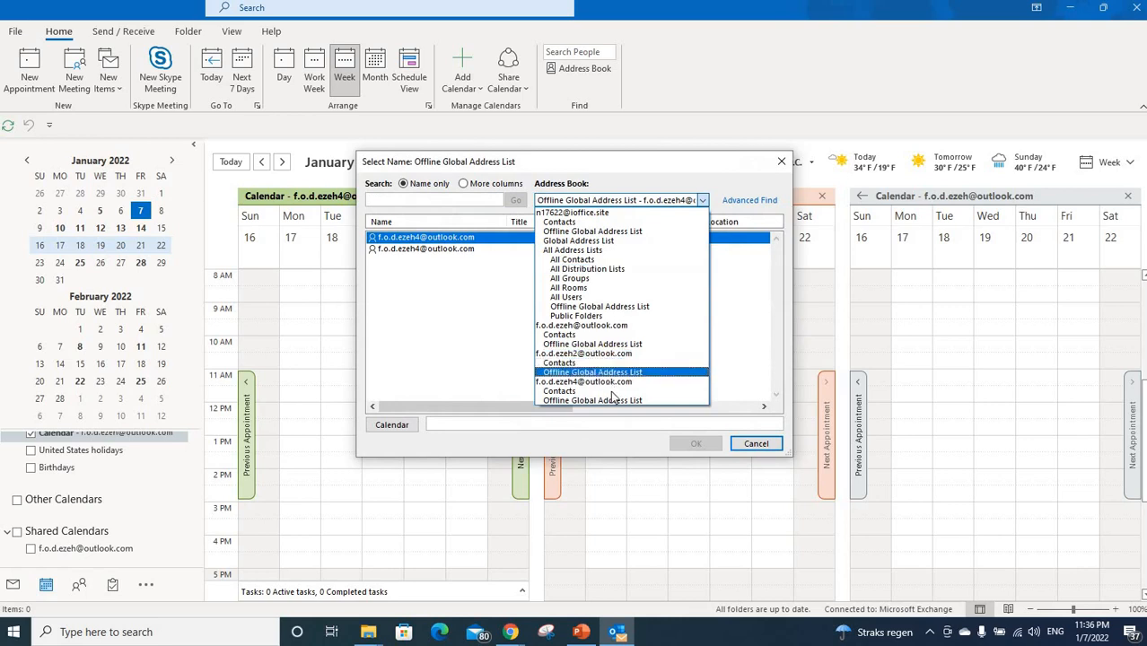
click(611, 391)
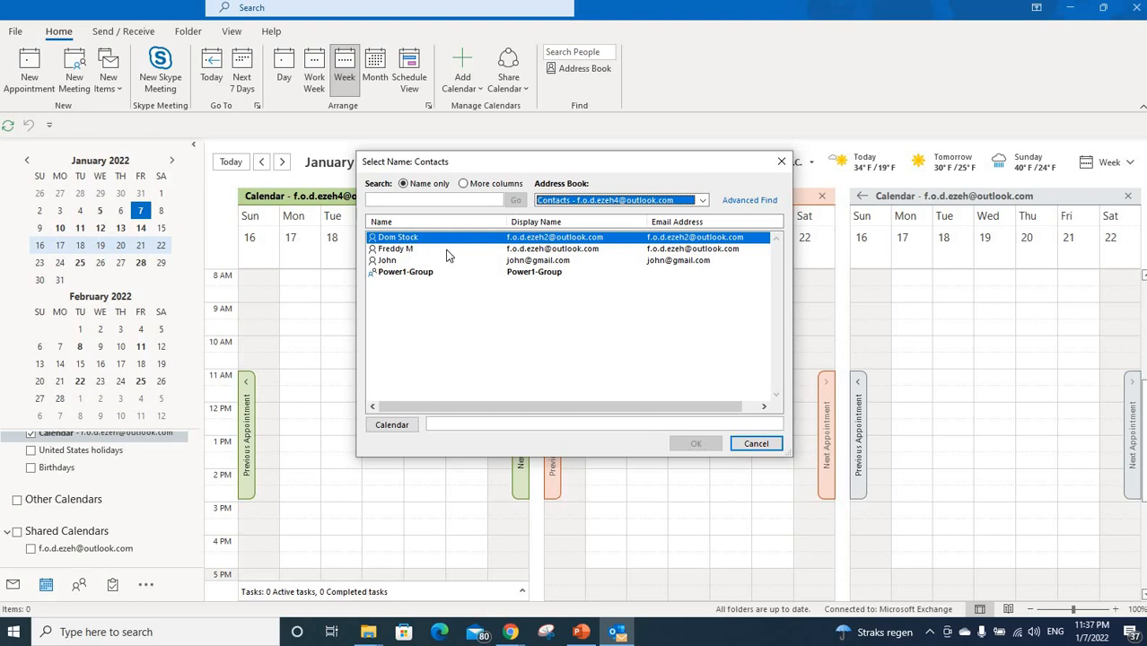
click(393, 261)
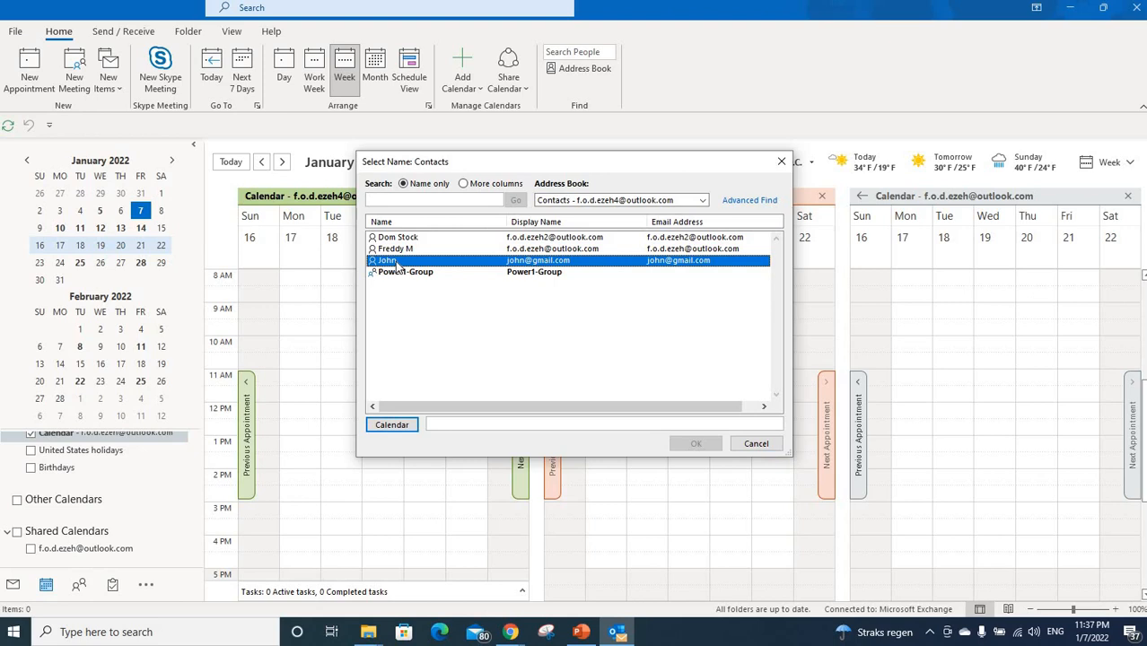
double_click(396, 263)
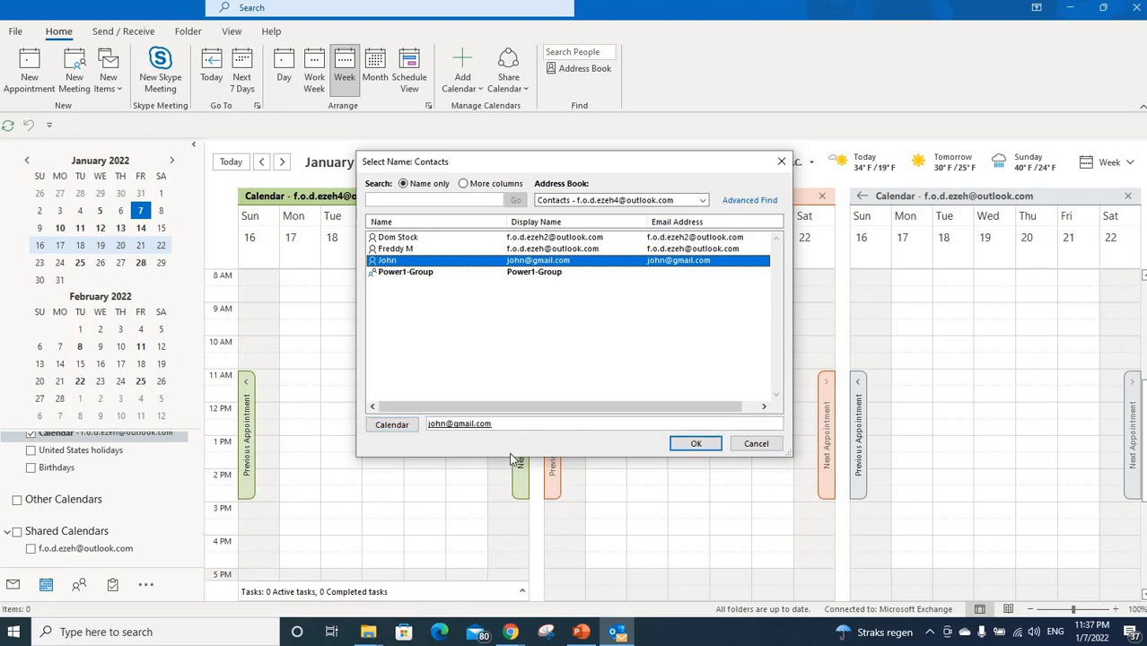
click(694, 444)
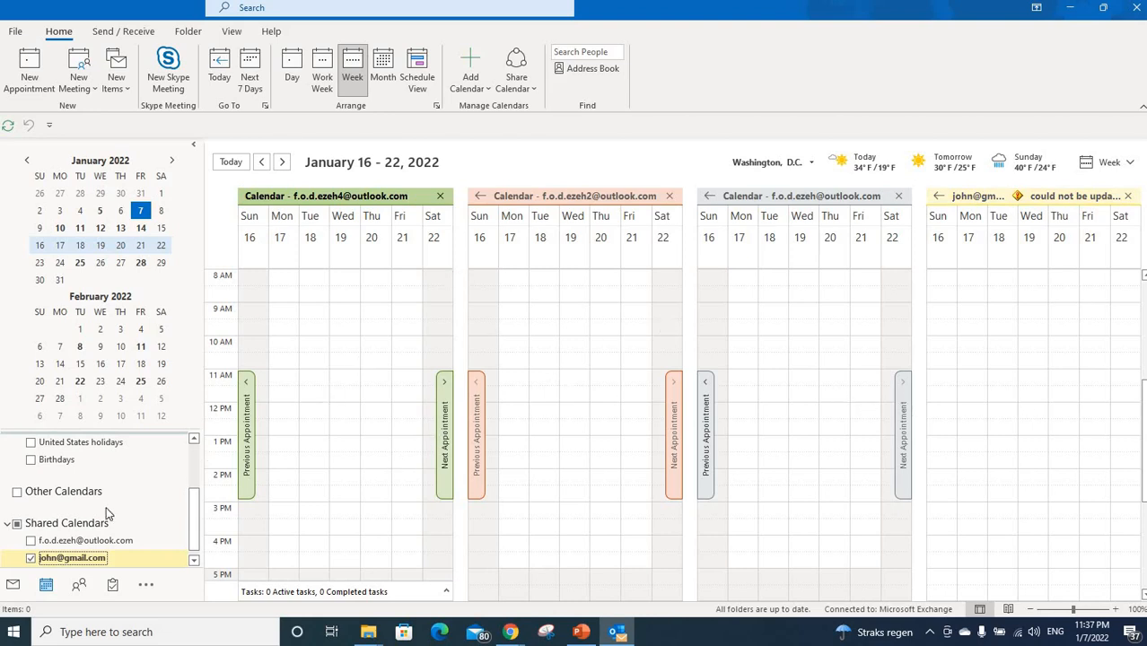
Hide the newly added contact's shared calendar from the calendar view.
click(30, 558)
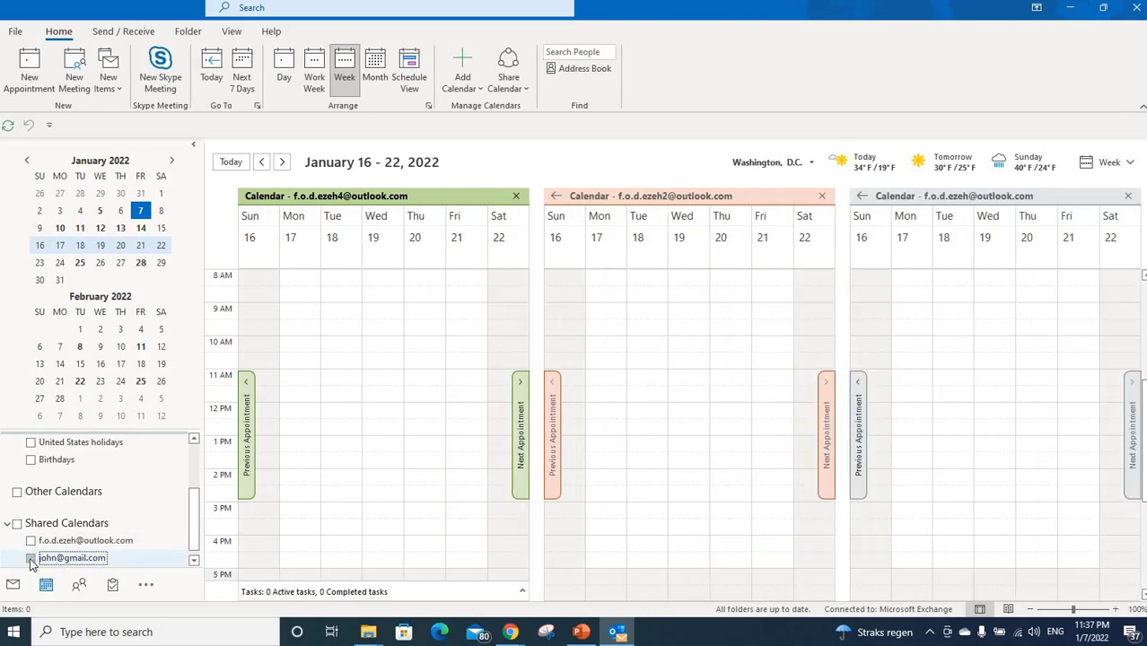
click(30, 558)
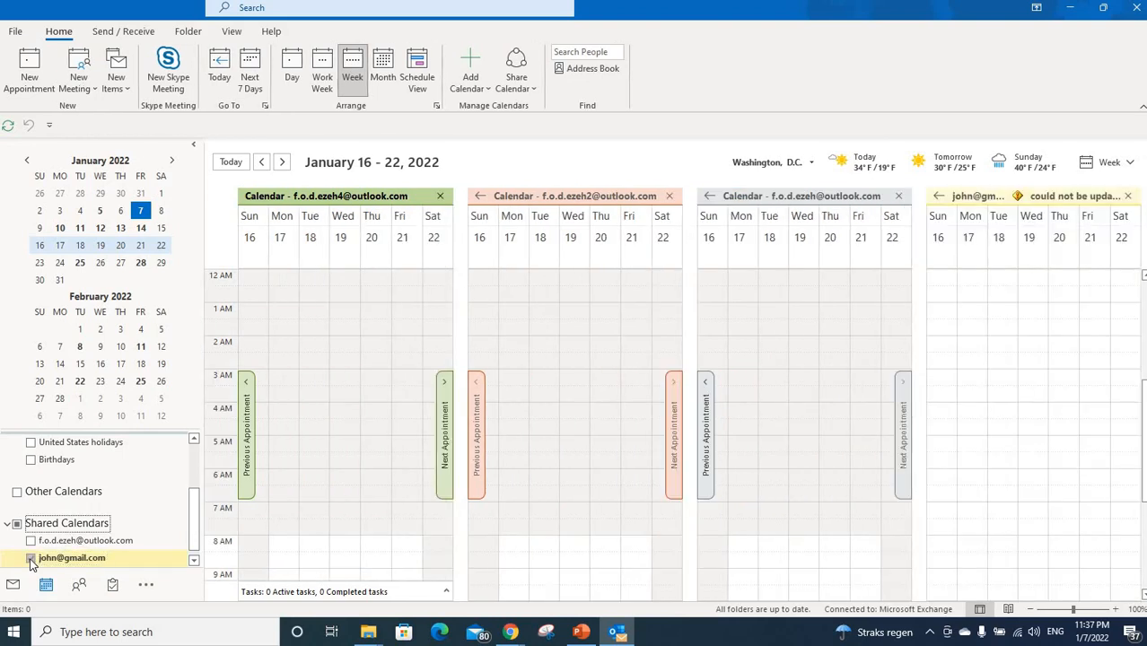
click(30, 558)
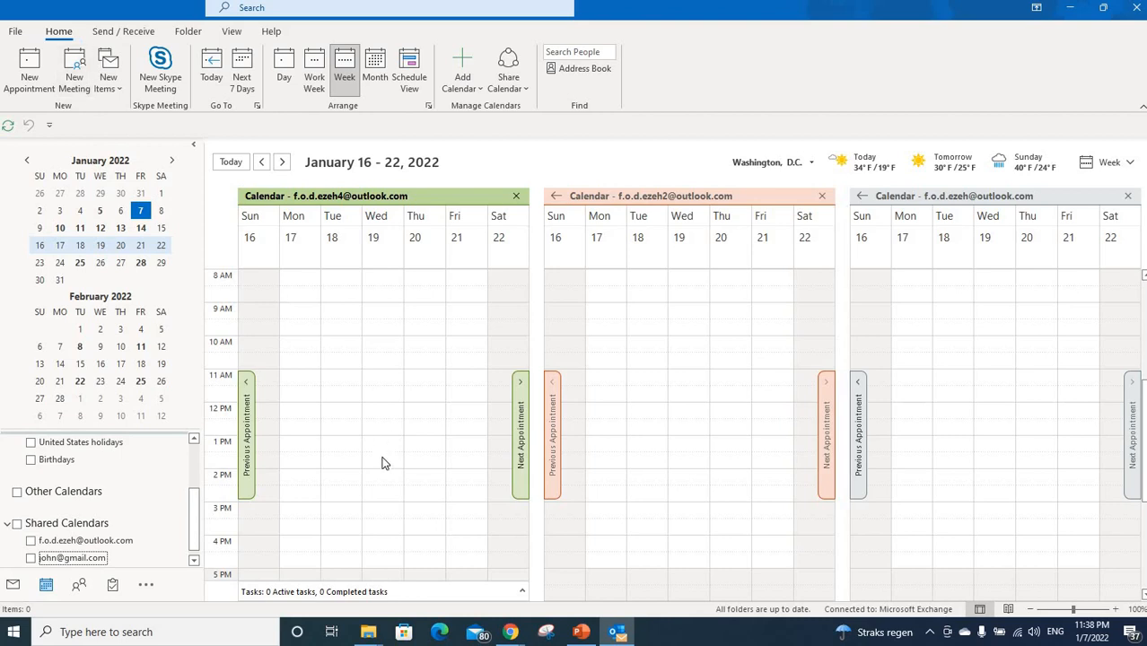
Select the 1 PM to 3 PM slot on Wednesday, January 19 in the main account's calendar.
drag(384, 447, 382, 465)
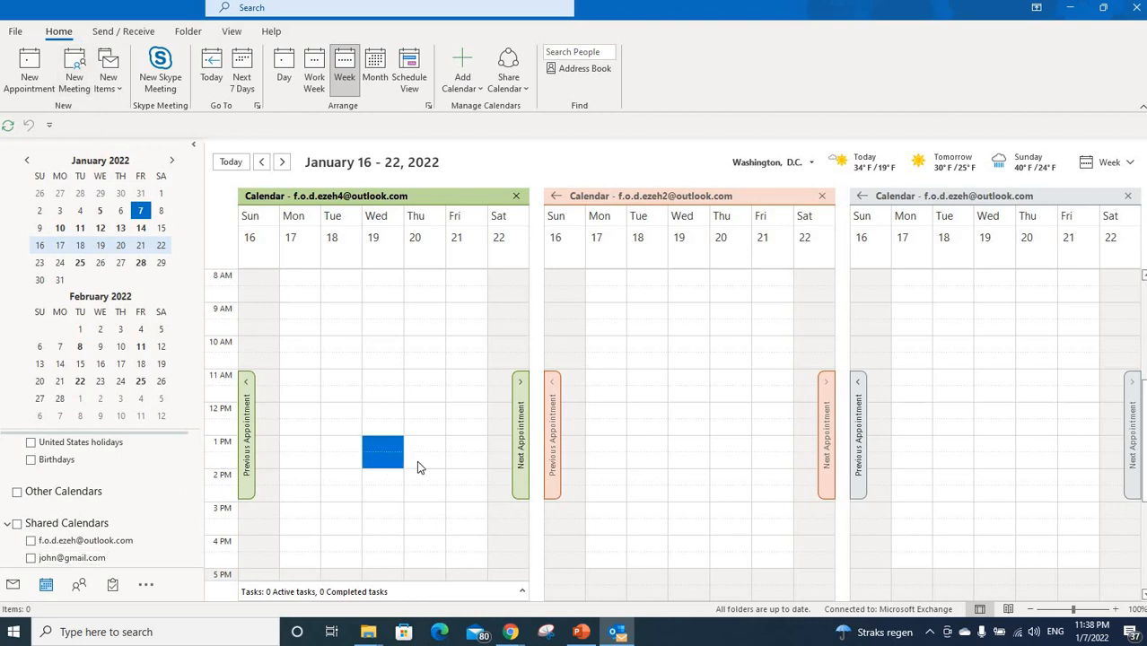
key(Right)
drag(385, 446, 401, 467)
click(377, 497)
drag(382, 445, 379, 497)
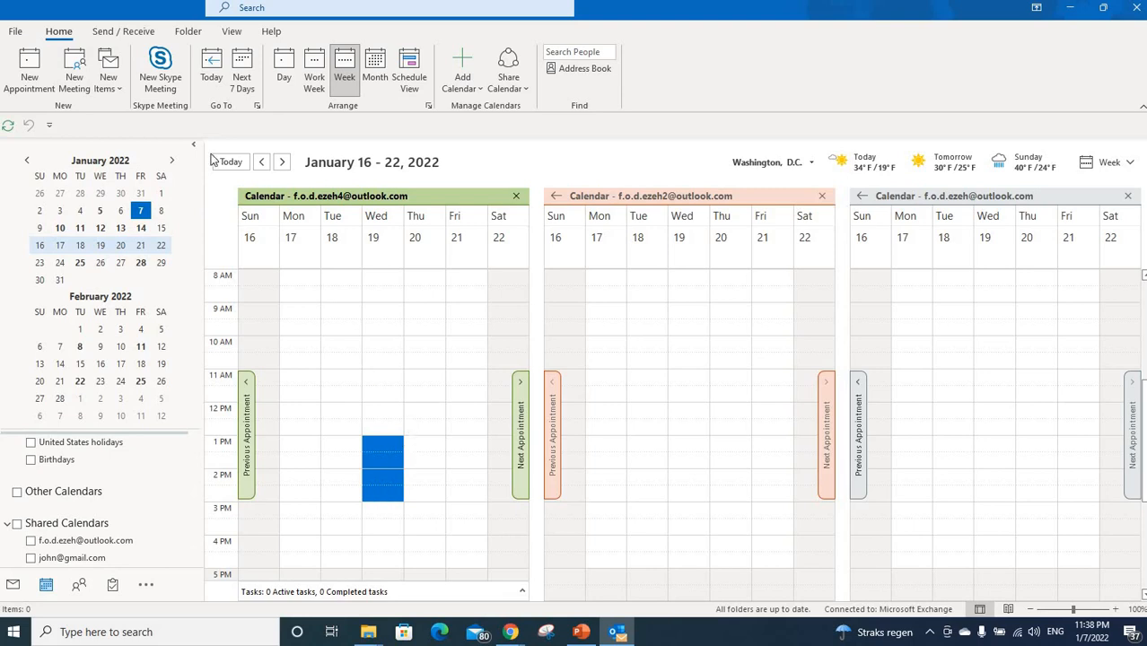
Create a new meeting for the selected slot with the title "Let's play chess".
click(74, 76)
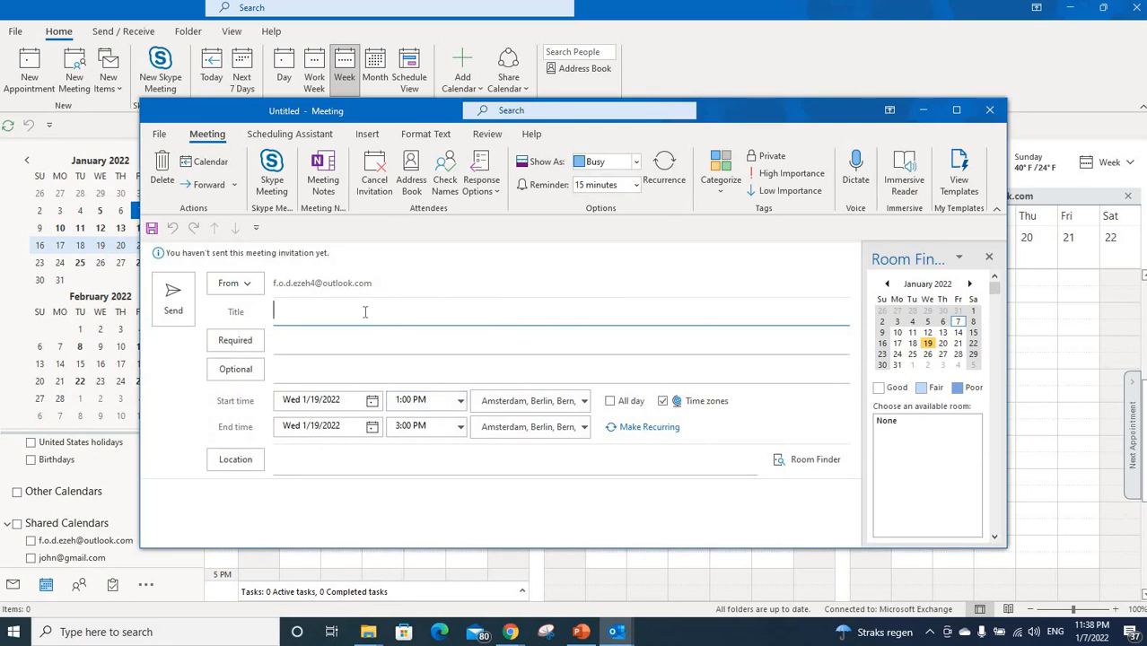
text(Let's play c)
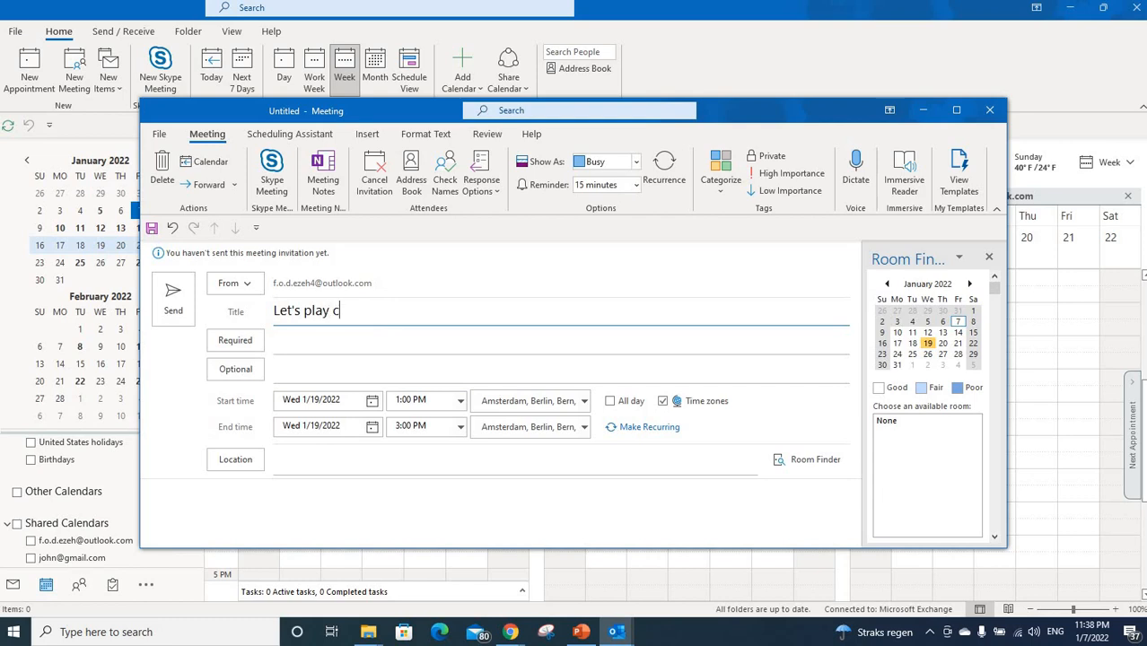
text(hess)
Add the two contacts who have Outlook addresses as required attendees of the meeting.
click(499, 337)
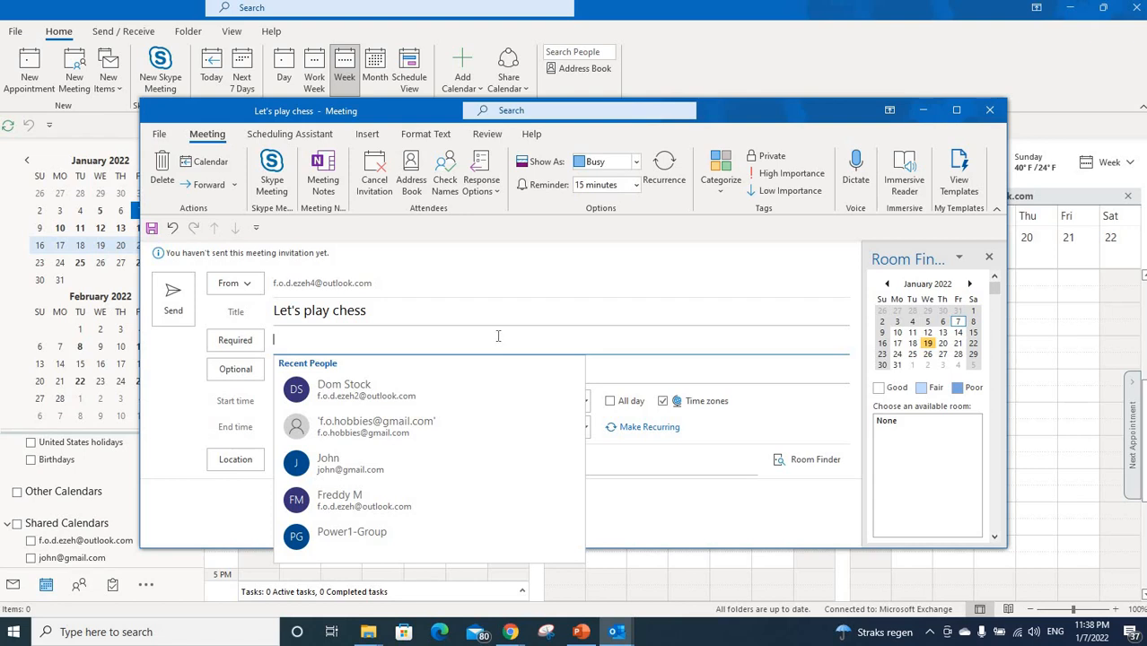
click(426, 392)
text(f)
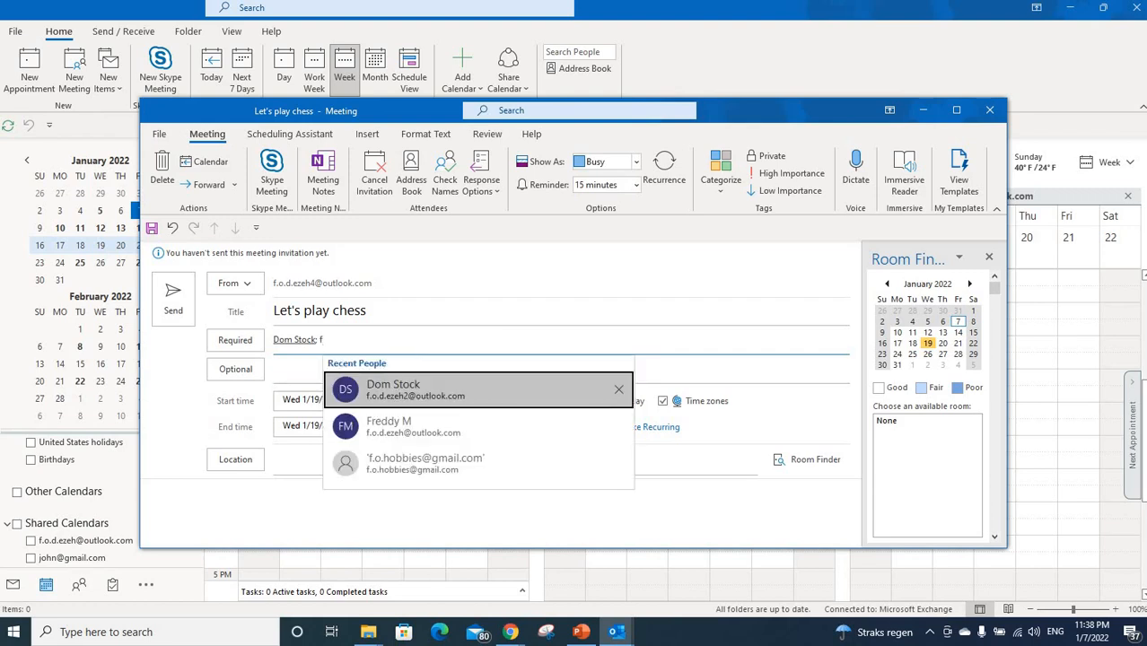
text(.)
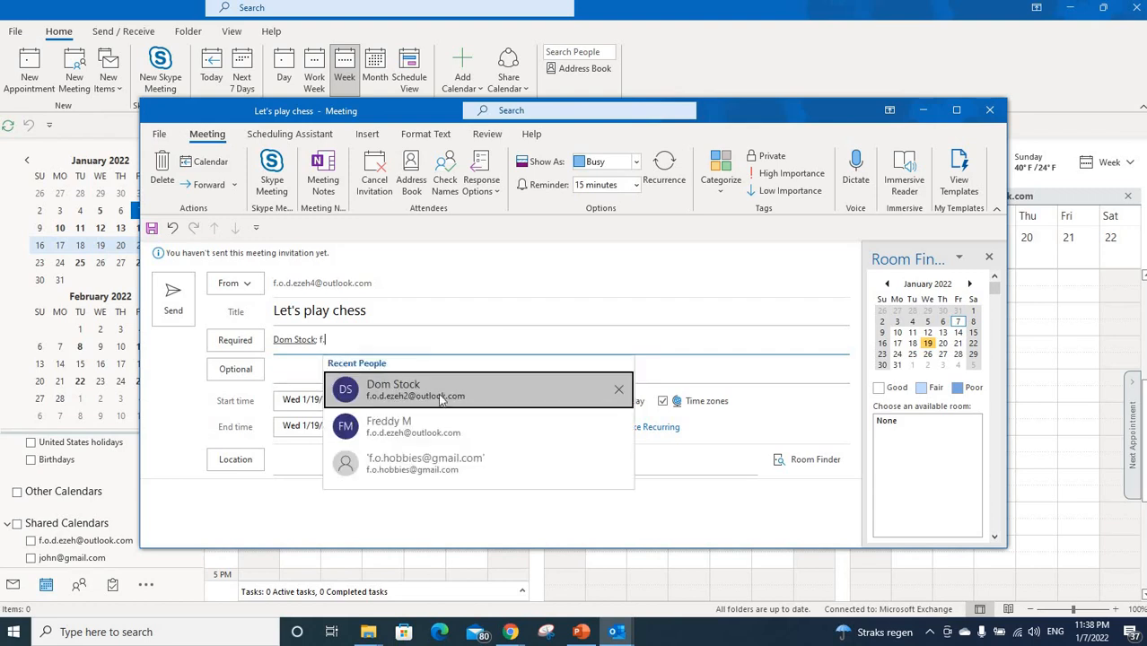
click(537, 438)
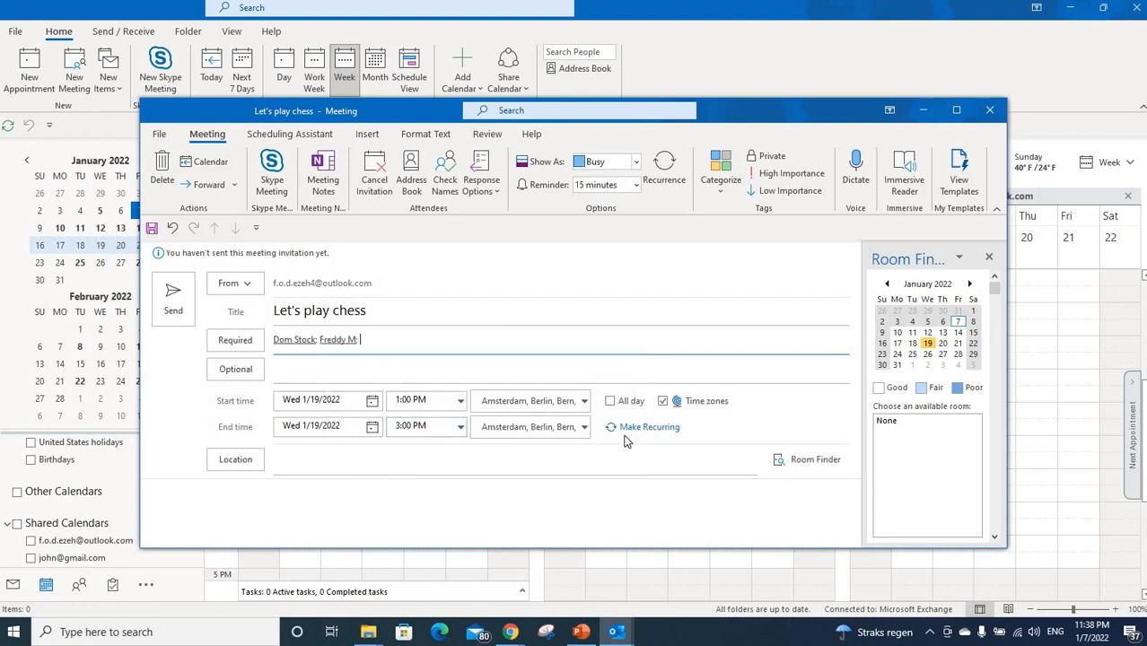
Add the contact whose shared calendar was added as an optional attendee.
click(377, 370)
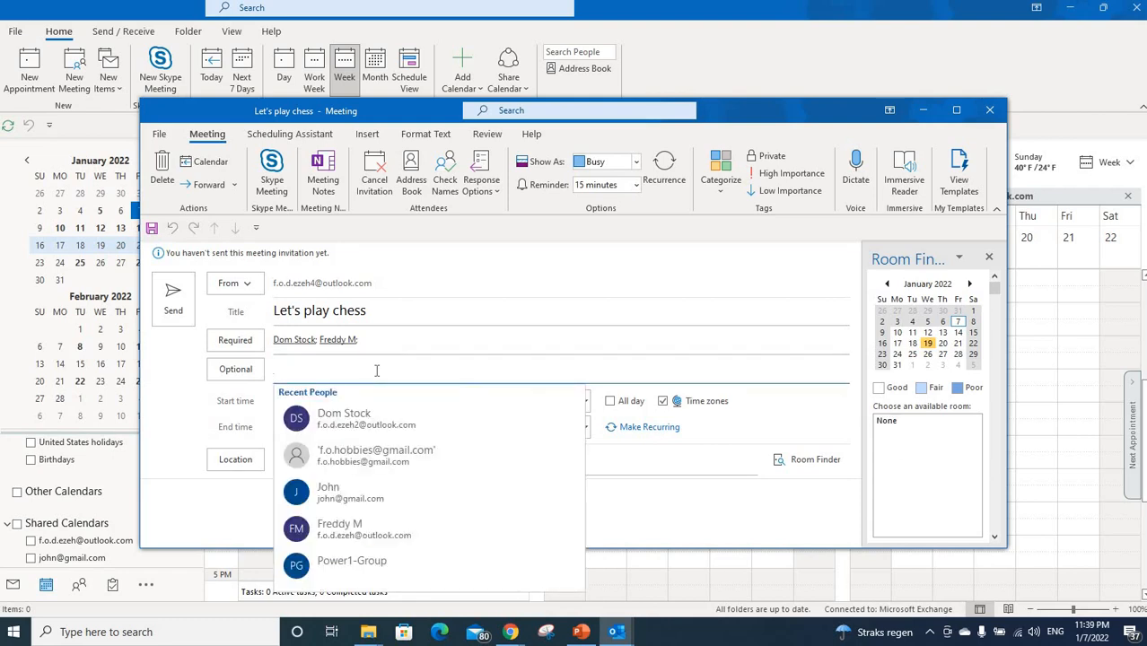
text(J)
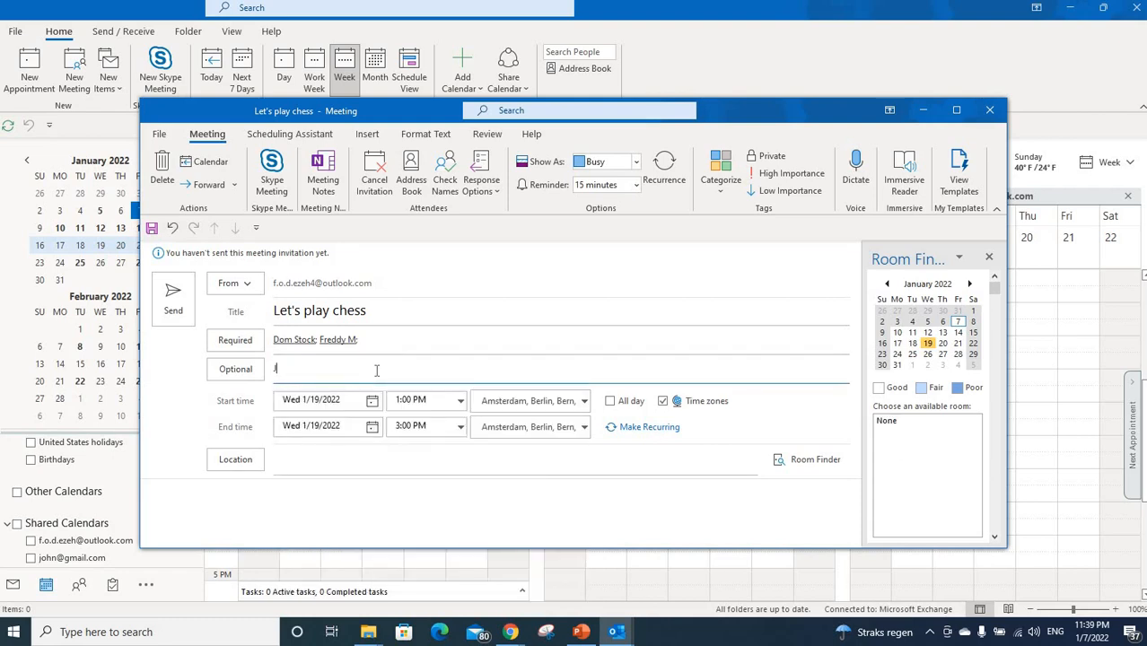
click(376, 422)
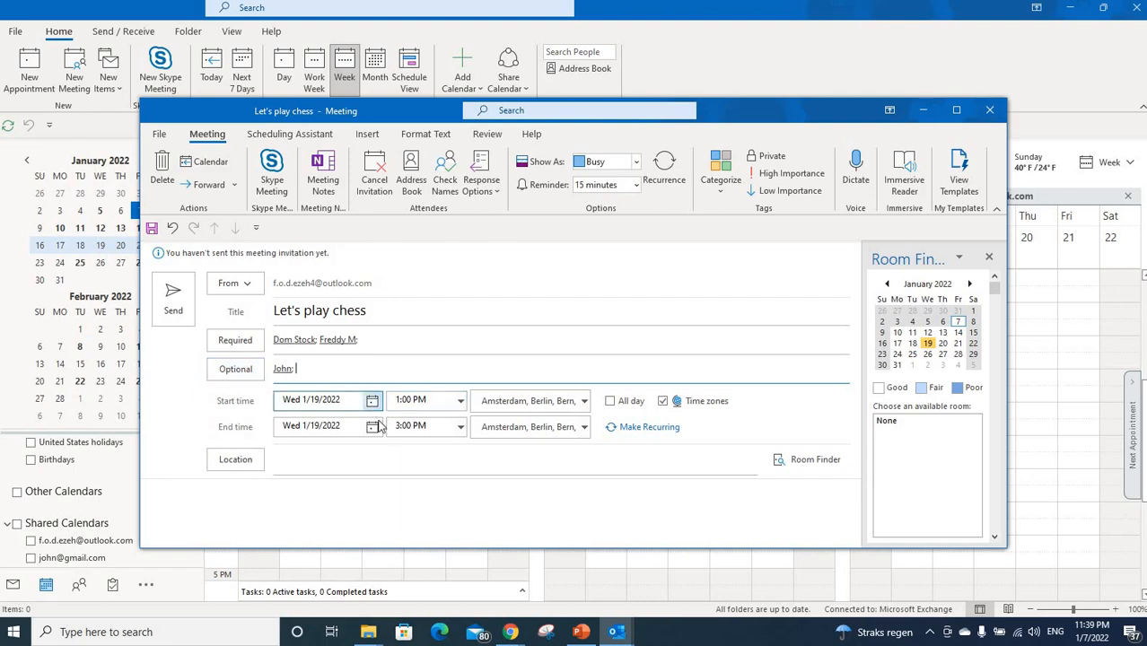
Set the meeting's location to "Hot Spot room 2".
click(532, 465)
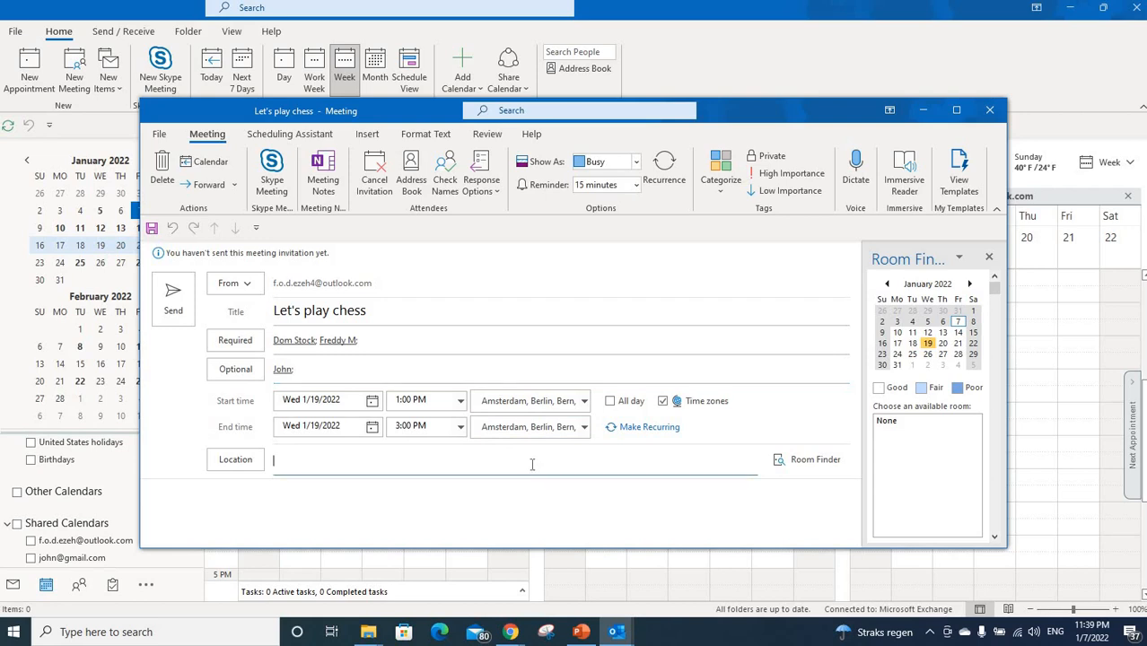
text(Hot)
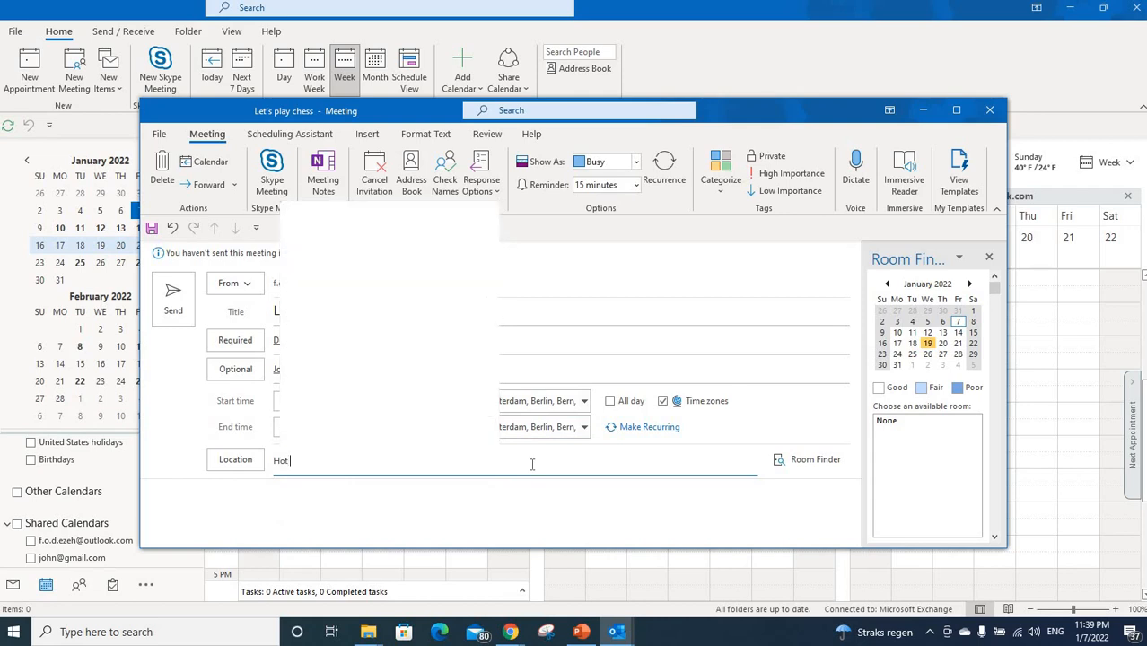
text( Spot)
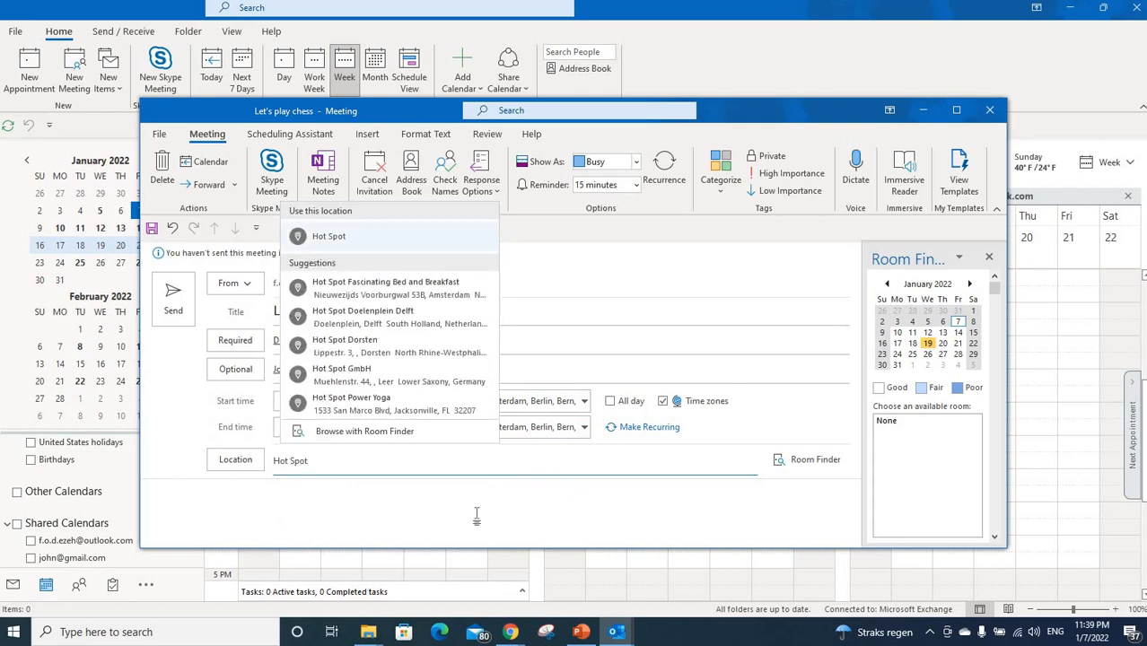
click(477, 514)
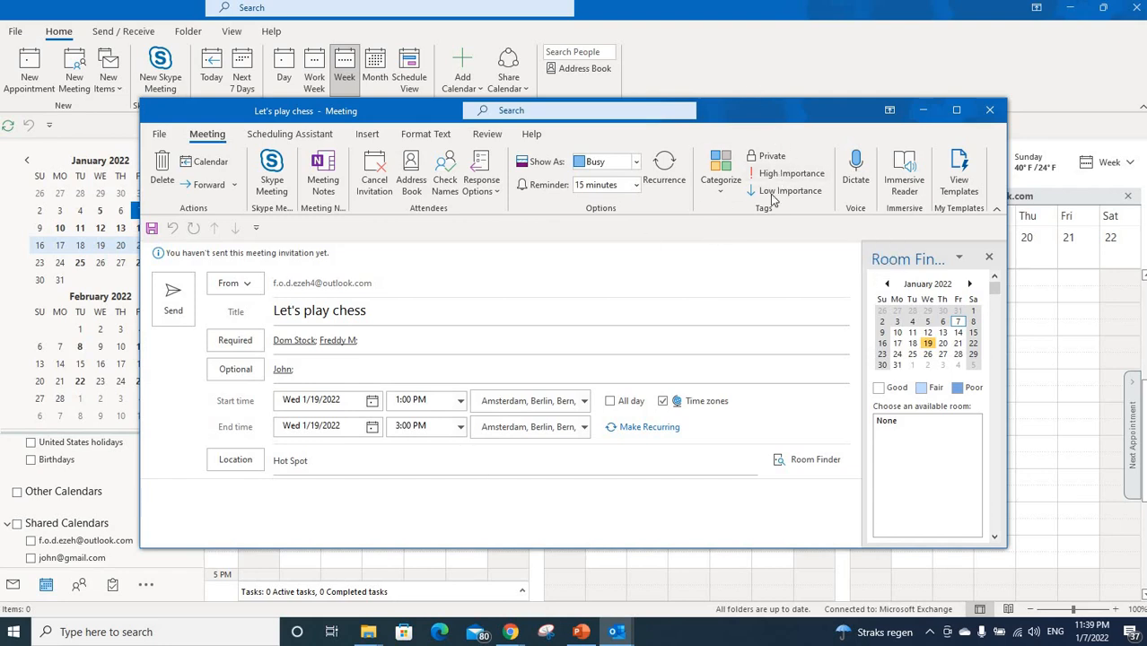
click(337, 465)
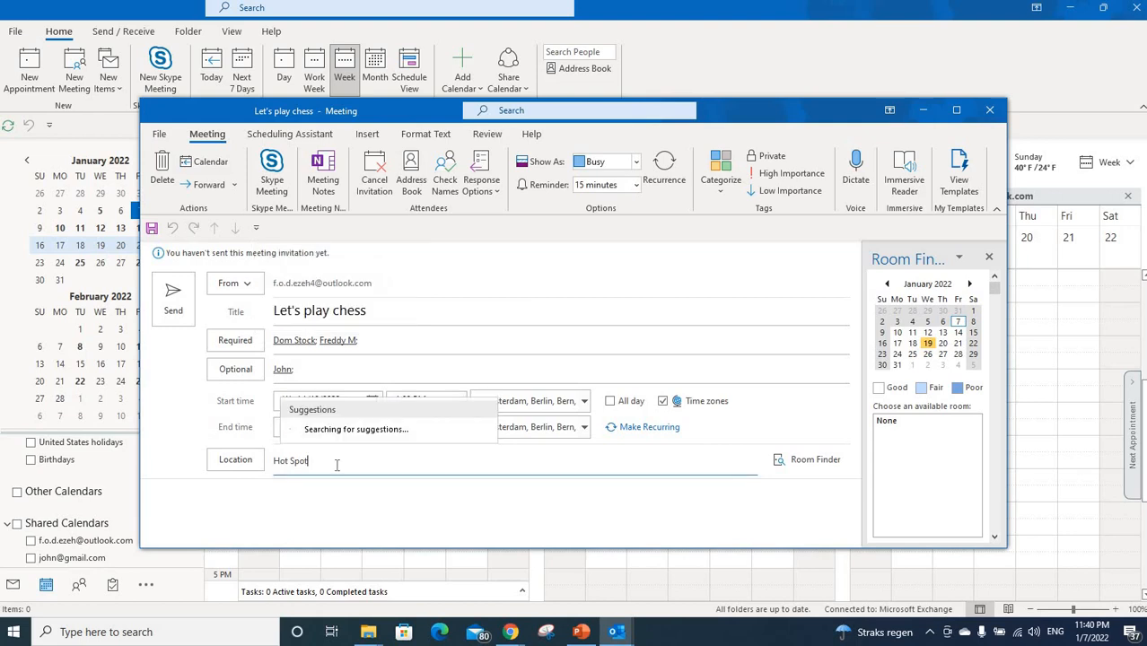
text(Hot Spot room 2)
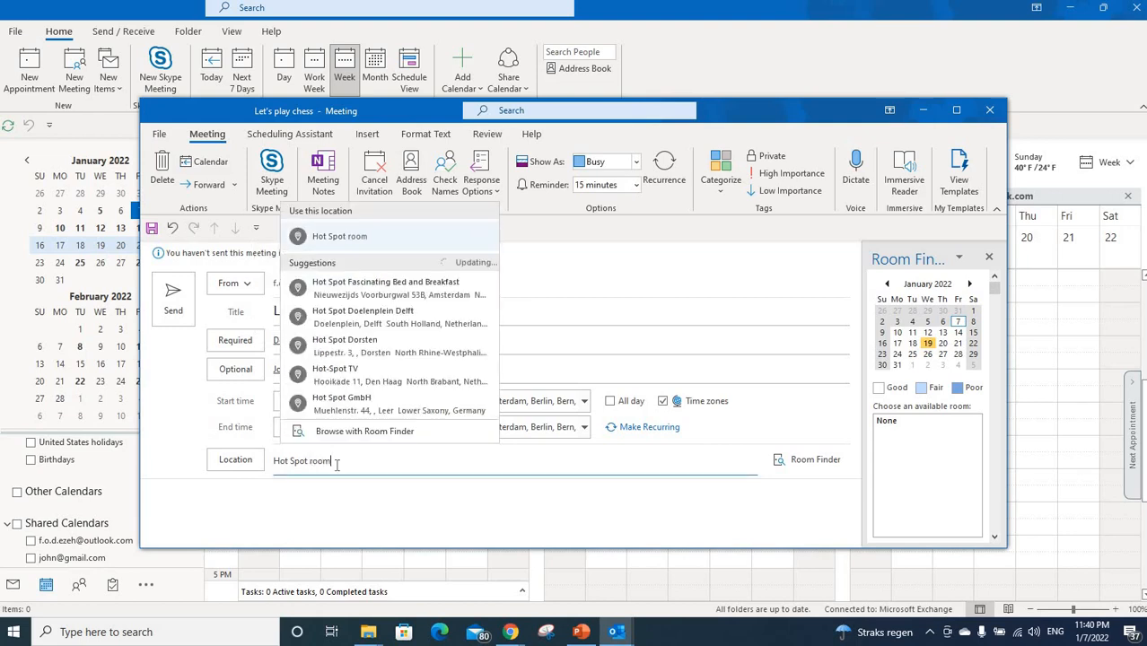
click(365, 502)
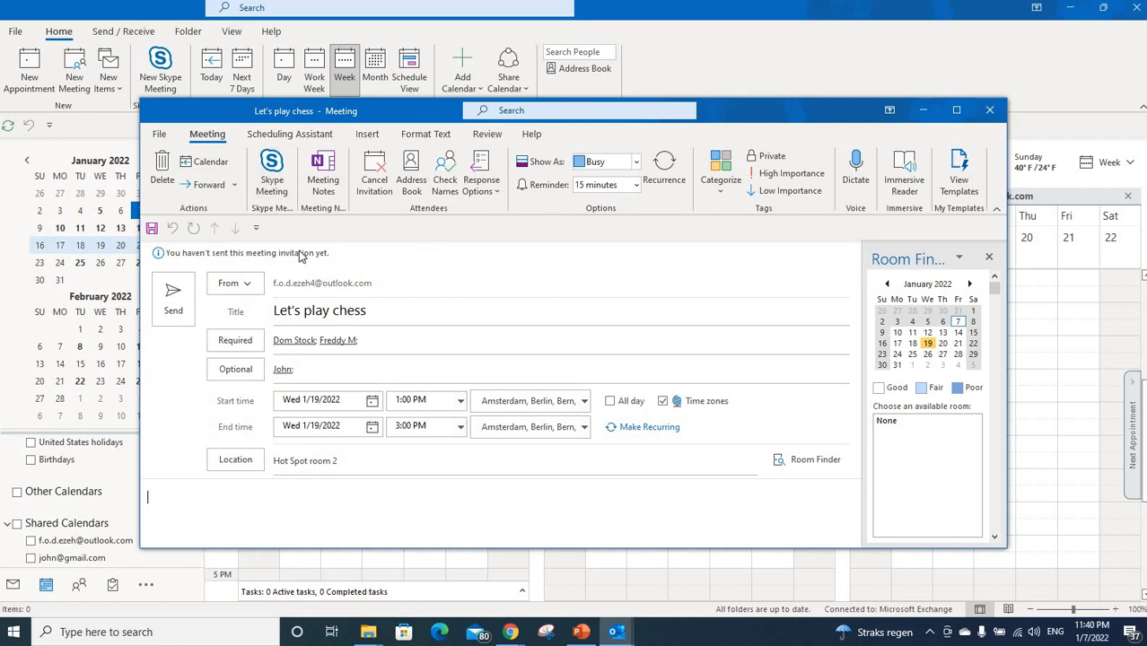
Try to add a Skype meeting to the invitation.
click(272, 175)
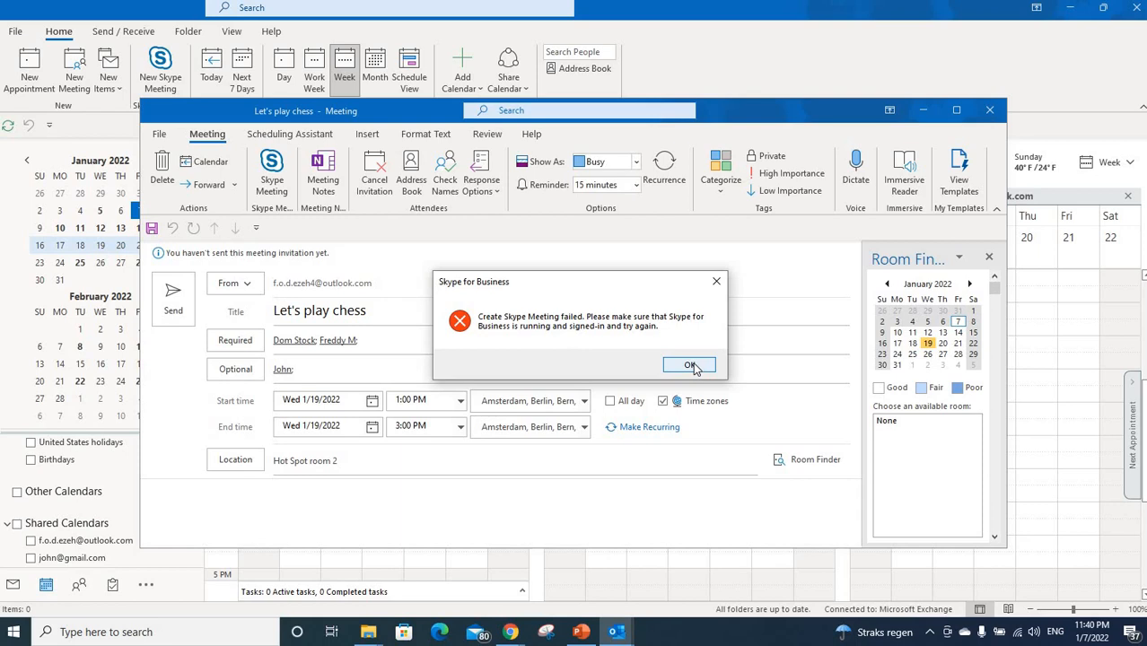
click(689, 366)
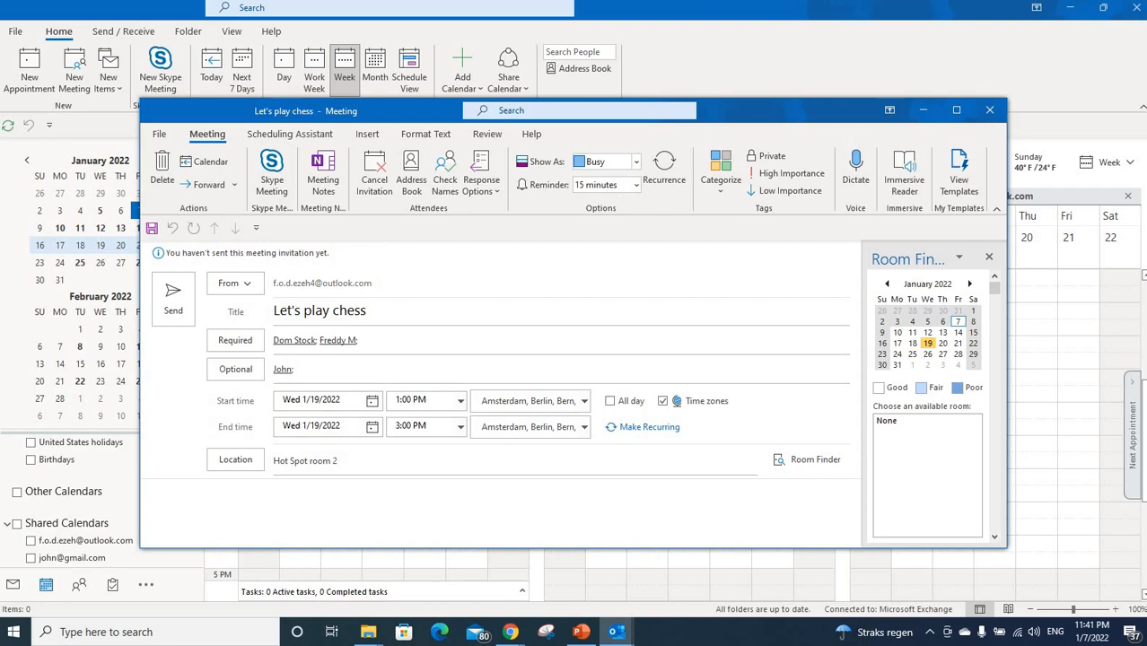
Write the body "Dear All,", "Let's meet for brainstorm" and "Kind regards," with the sender's short name below, and send the invitation.
text(Dear All,)
key(Return)
text(Let's meet f)
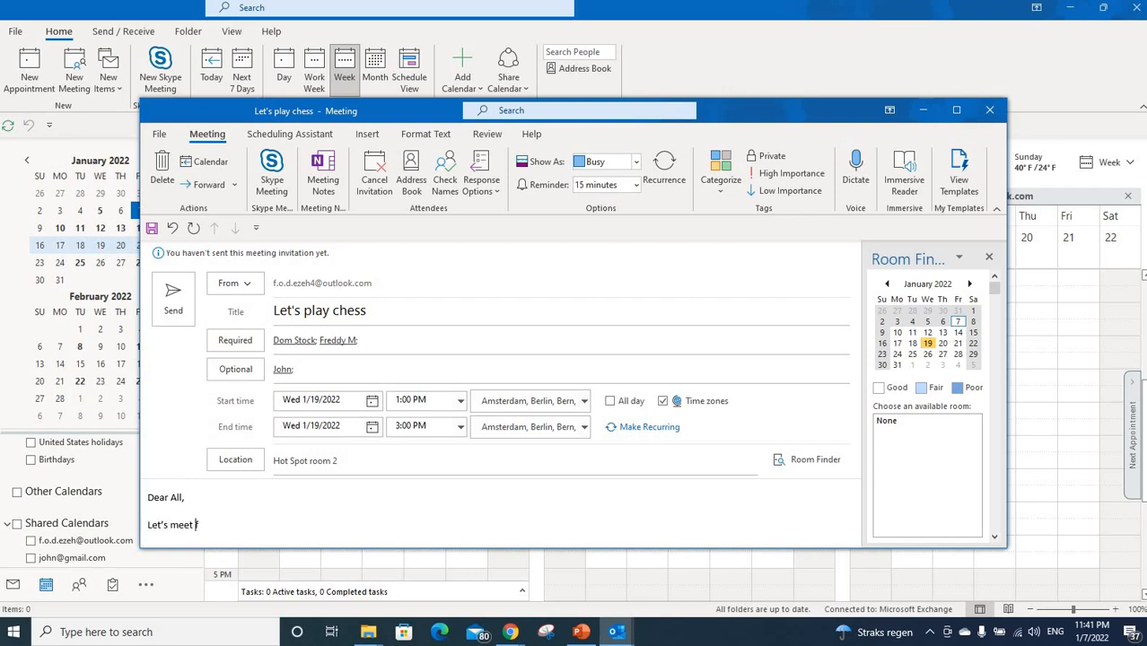
text(or brainstorm)
key(Return)
key(Return)
text(K)
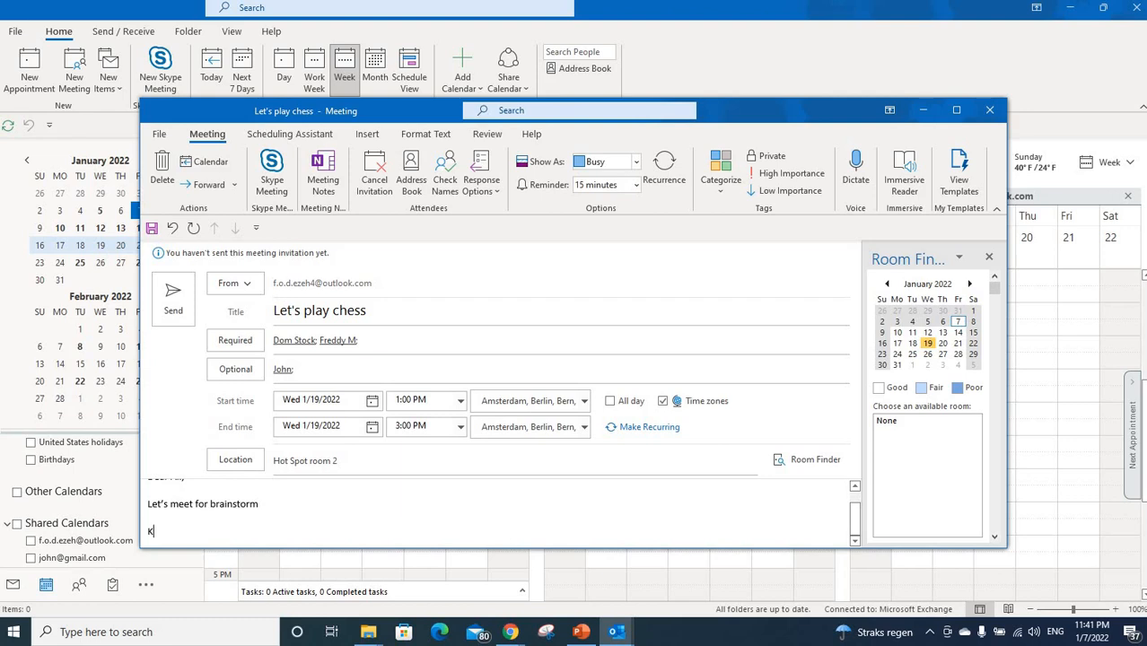
text(ind reagrsd)
key(BackSpace)
key(BackSpace)
text(ards,)
key(Return)
text(FO)
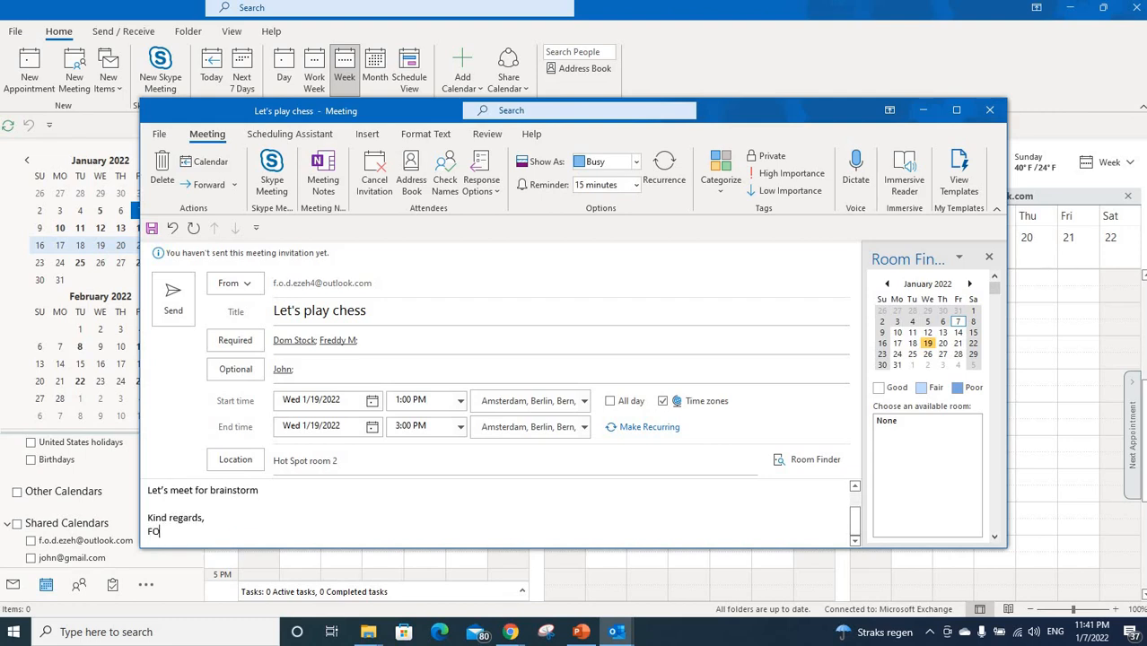
text(DS)
scroll(361, 503, up, 2)
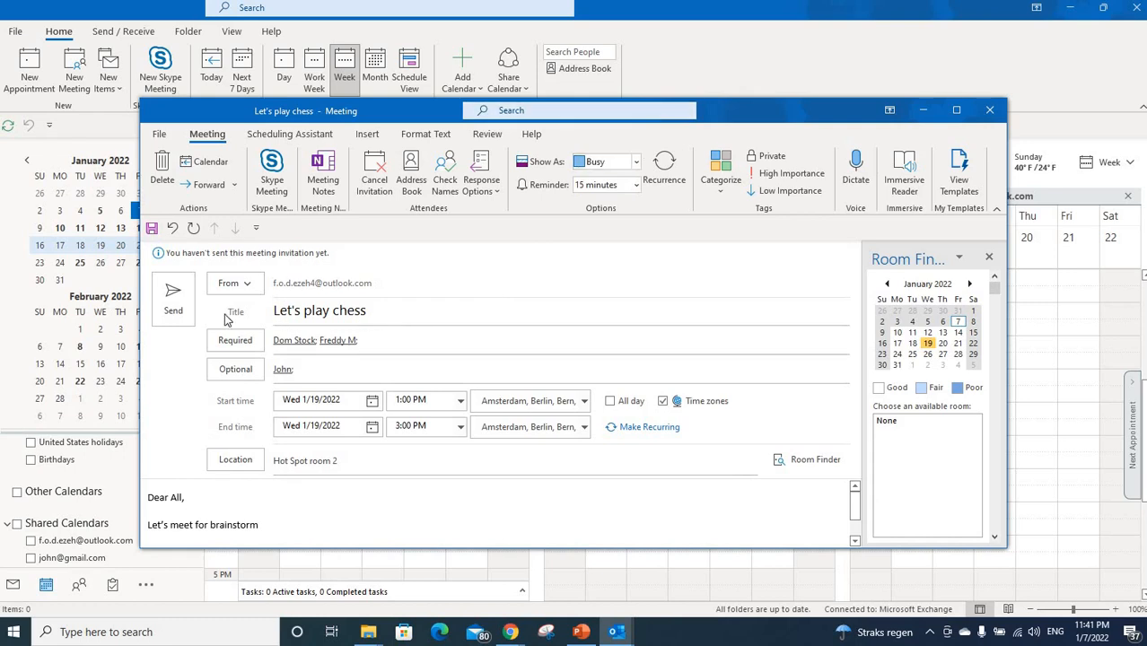
click(176, 321)
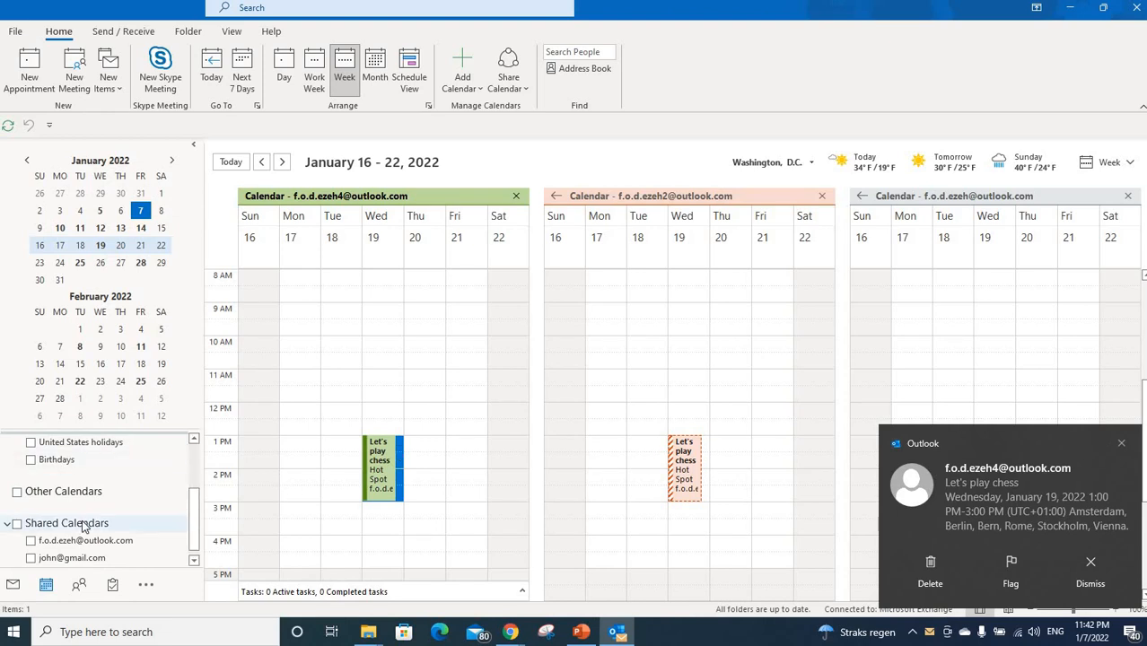
Show the optional attendee's shared calendar to check it for the meeting, and hide it again.
click(31, 559)
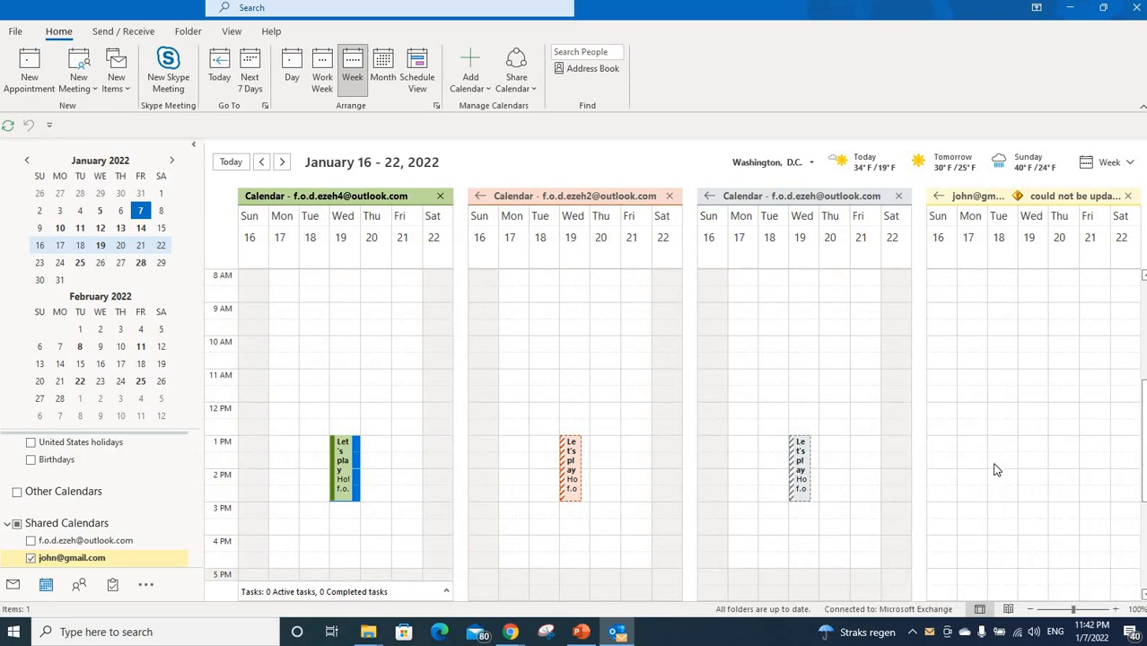
click(974, 199)
click(32, 559)
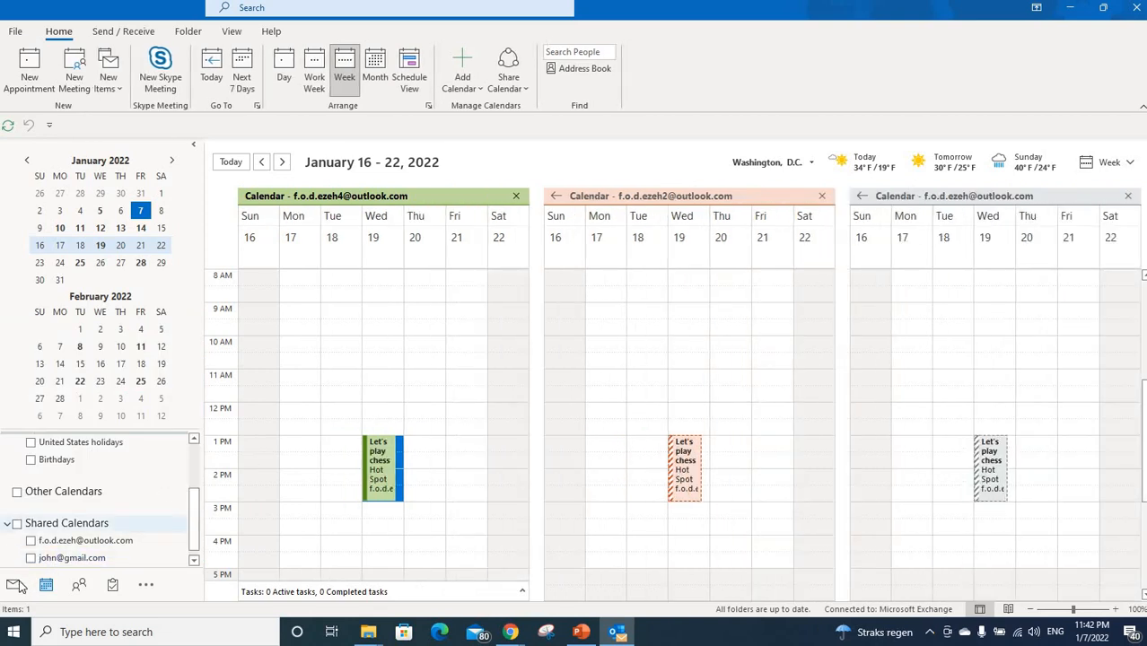
Read the "Undeliverable: Let's play chess" notice in the organizer's mail inbox and move it to Deleted Items.
click(14, 585)
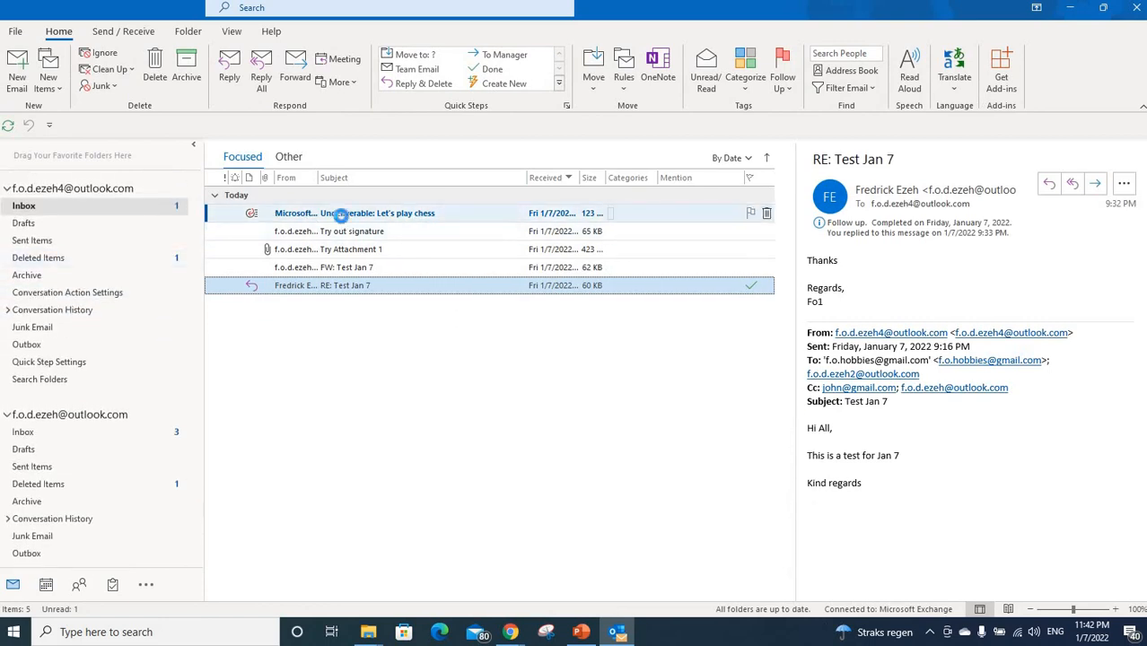
click(341, 215)
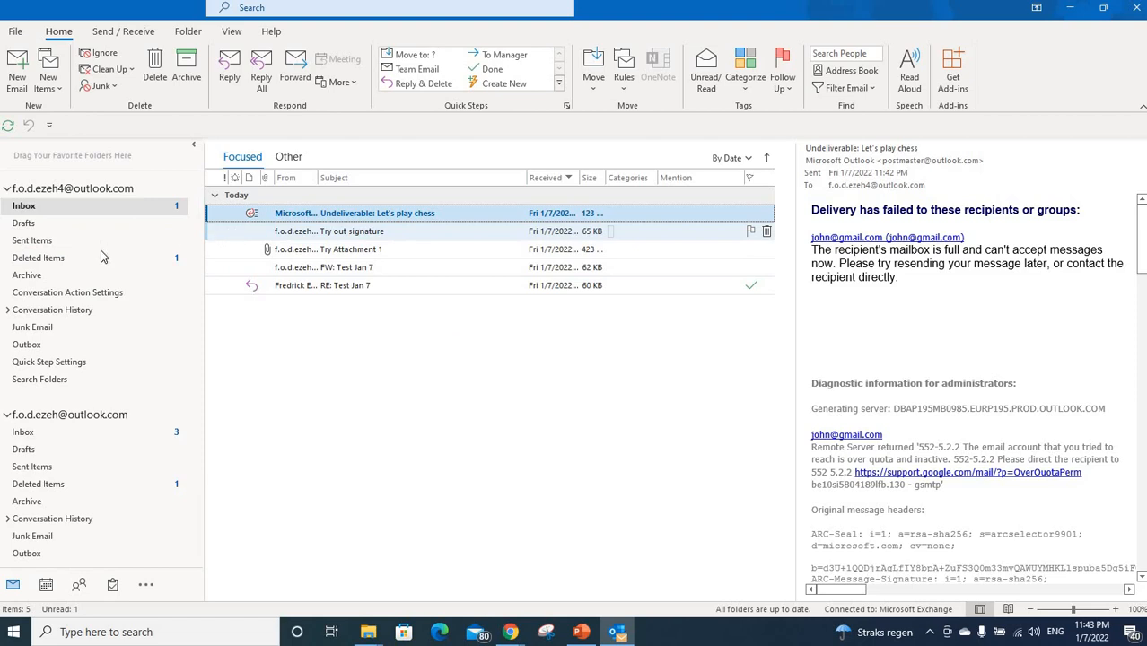
drag(250, 219, 142, 269)
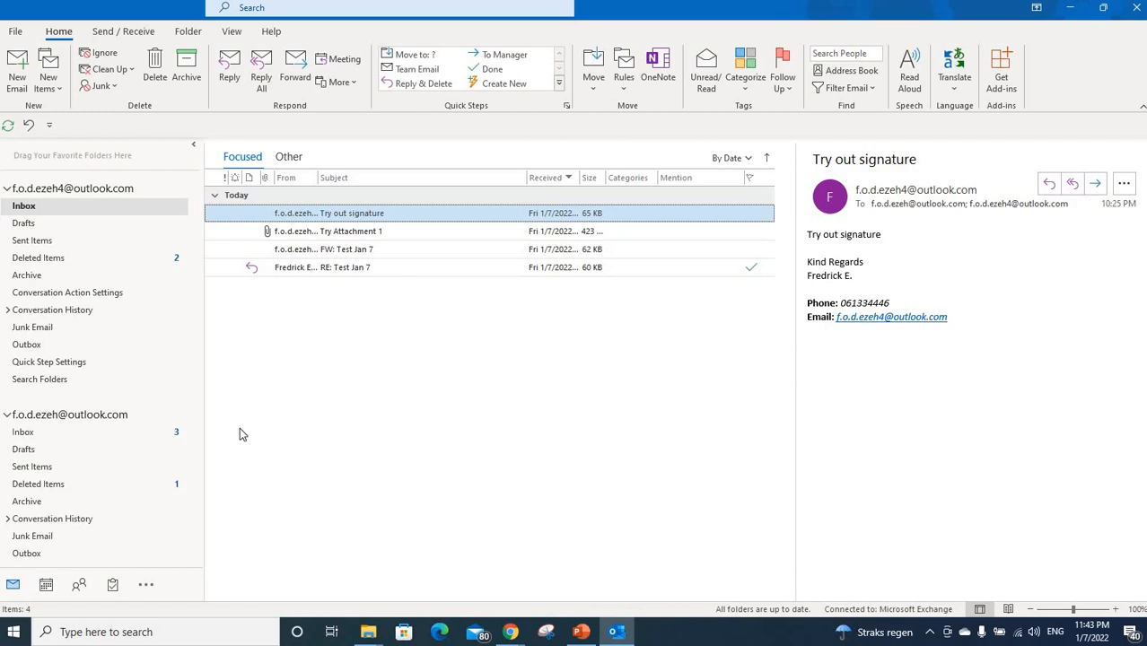
Accept the "Let's play chess" invitation from the second account's inbox, sending the response immediately without editing it.
click(58, 436)
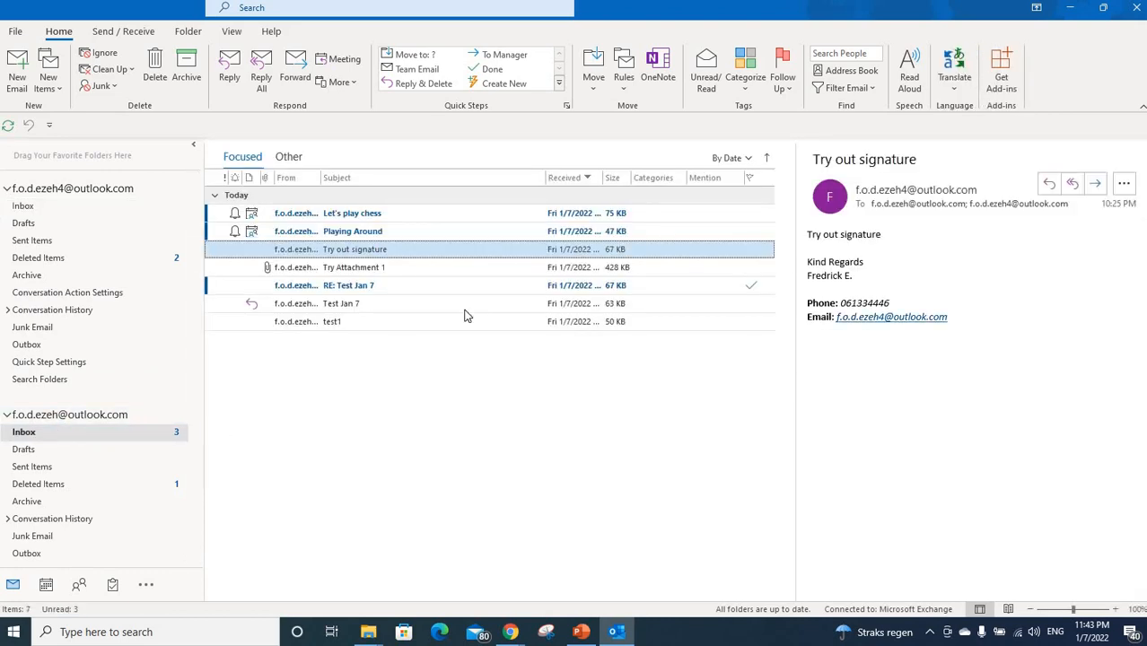
click(399, 219)
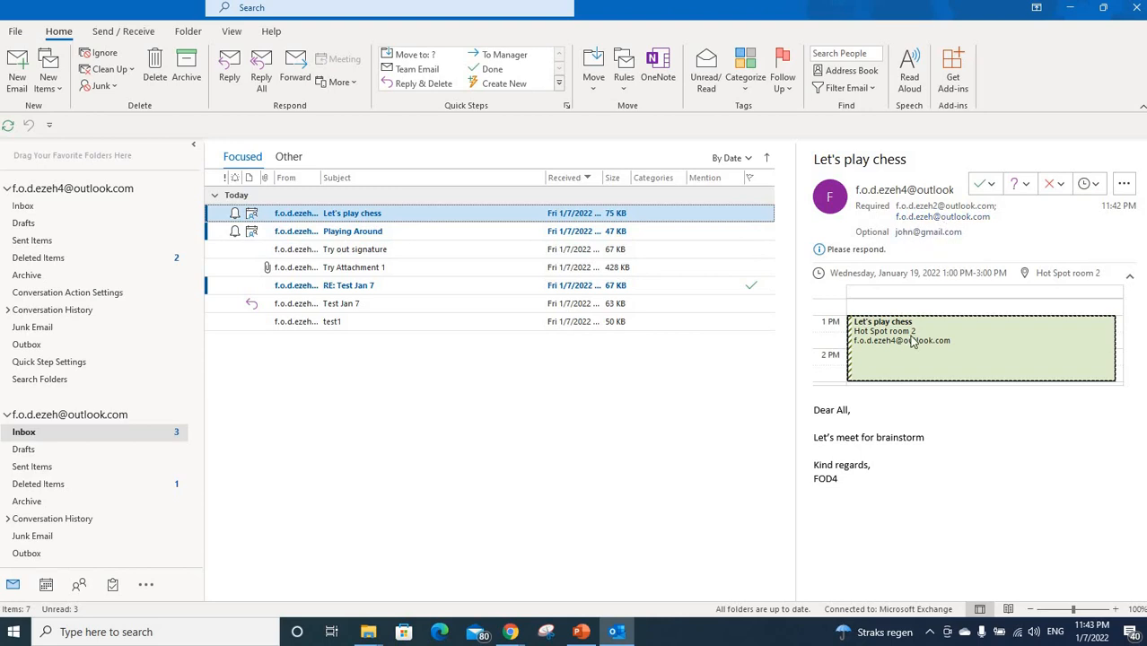
click(991, 186)
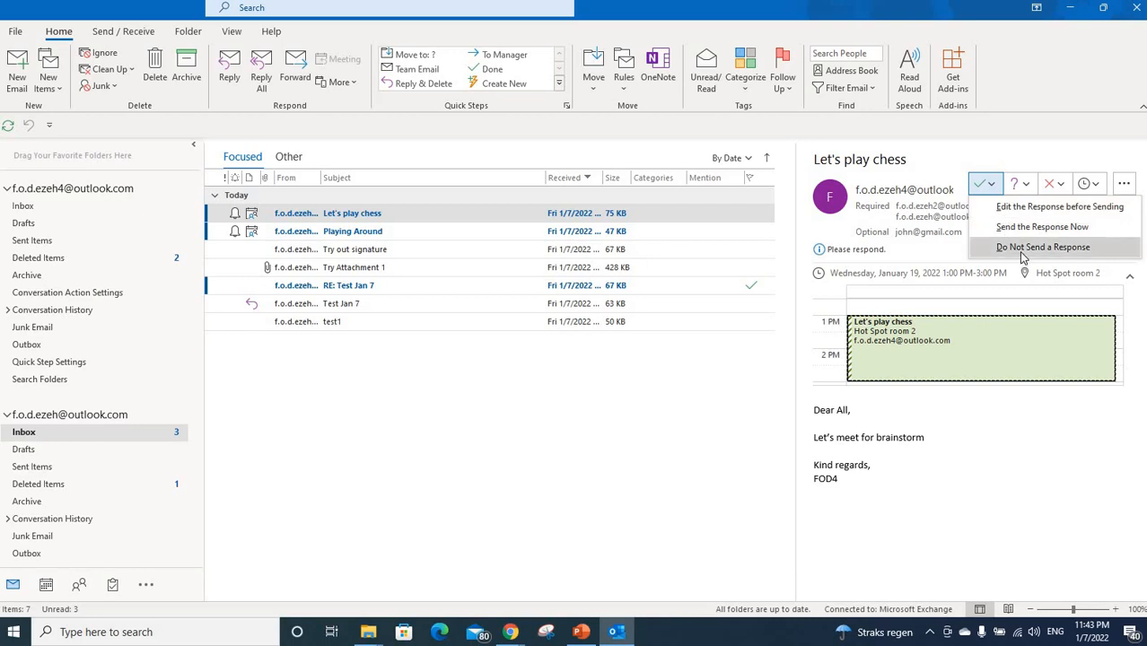
click(1028, 186)
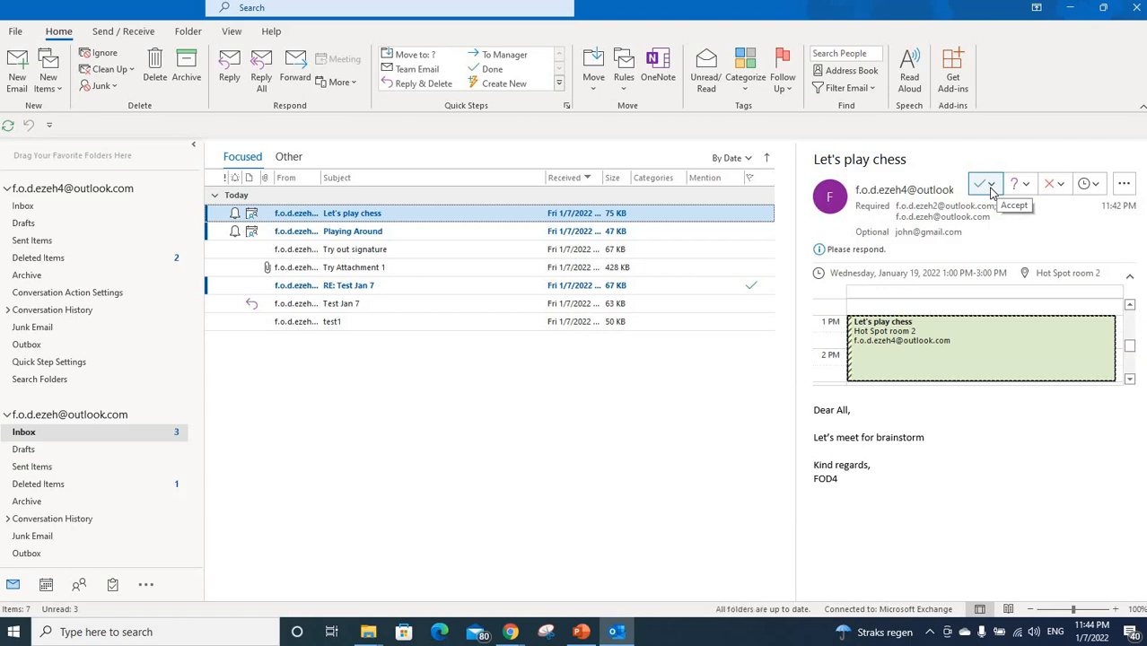
click(992, 190)
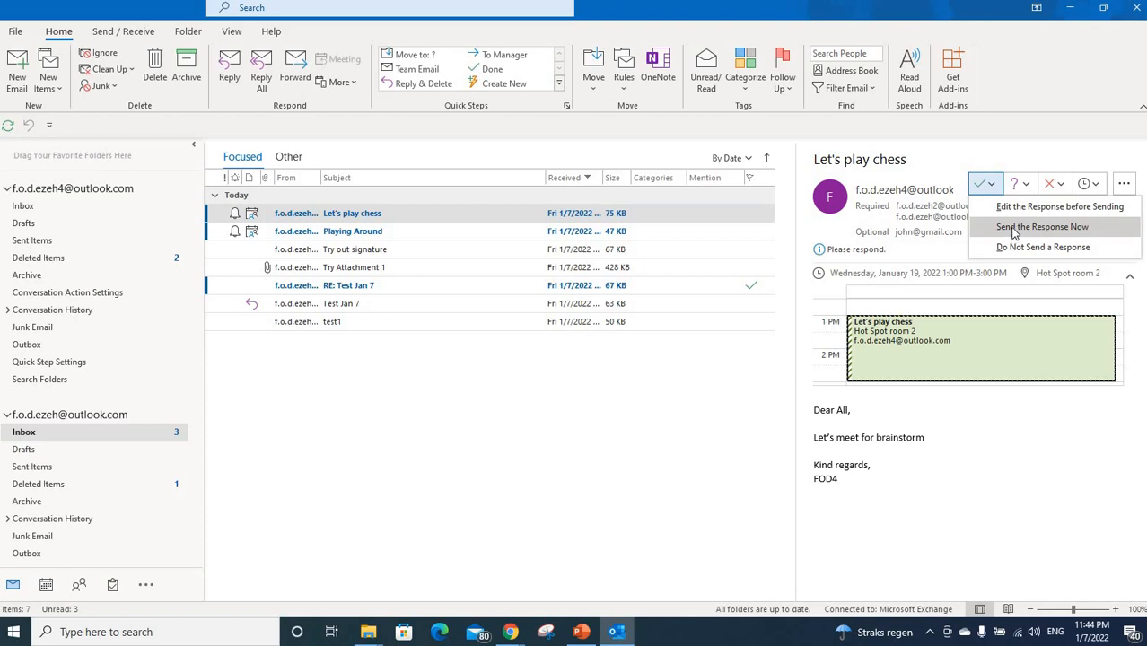
click(1014, 228)
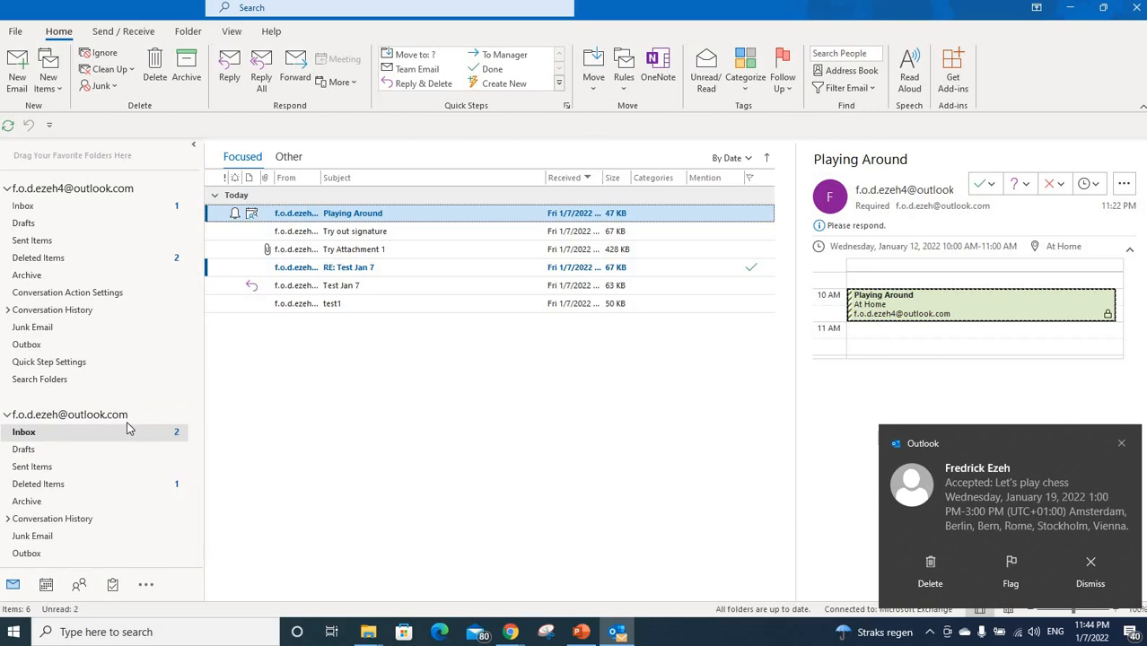
View the "Accepted: Let's play chess" reply in the organizer's inbox.
click(142, 208)
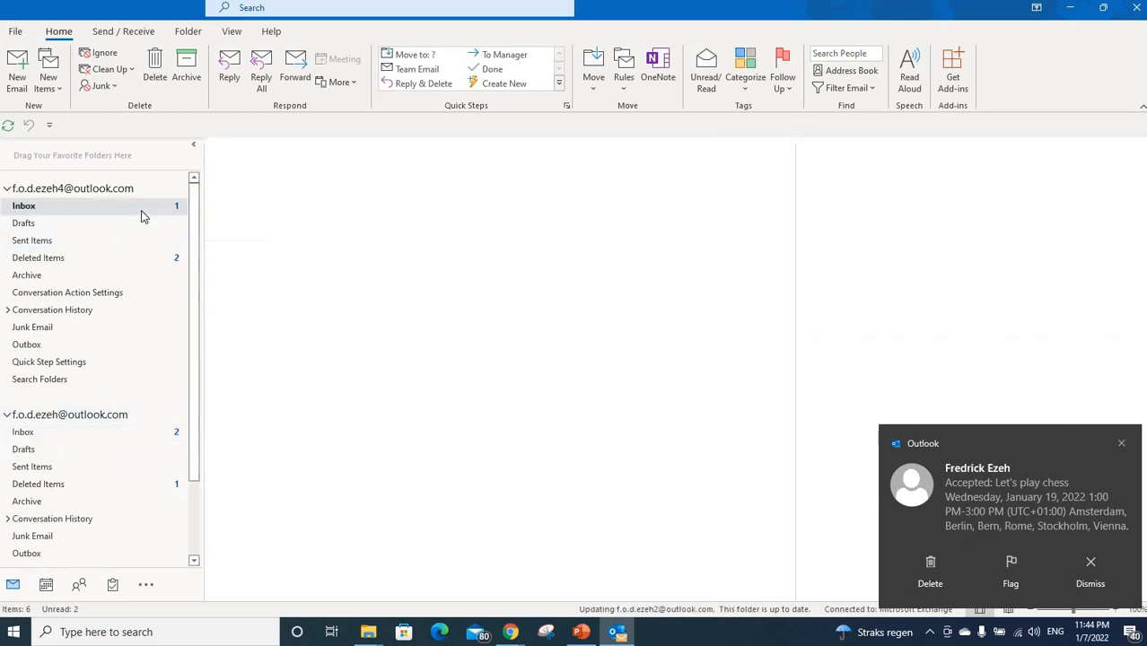
click(91, 211)
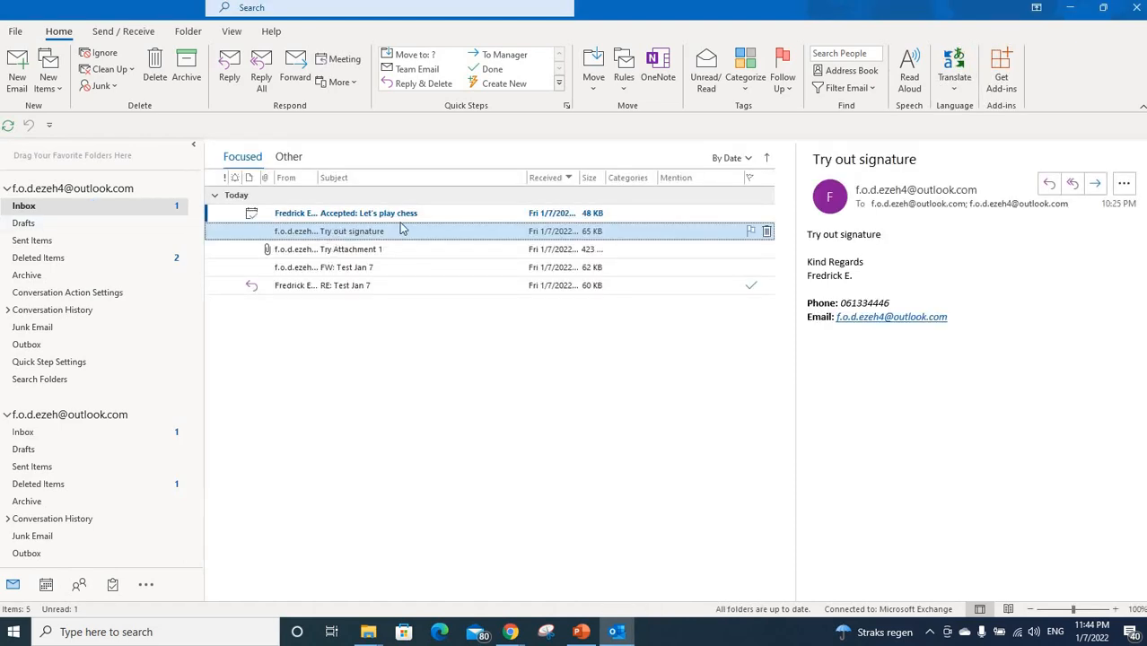
click(408, 212)
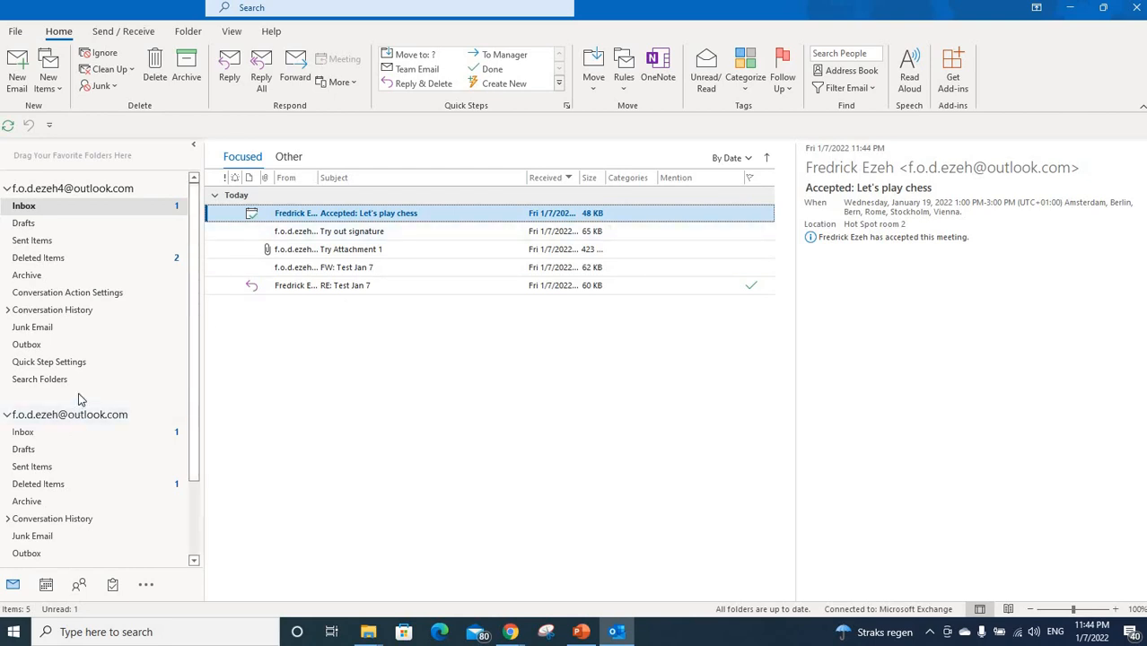
Decline the "Let's play chess" invitation from the other required attendee's inbox, sending the response "Busy time for me or parallel meeting".
scroll(78, 392, down, 2)
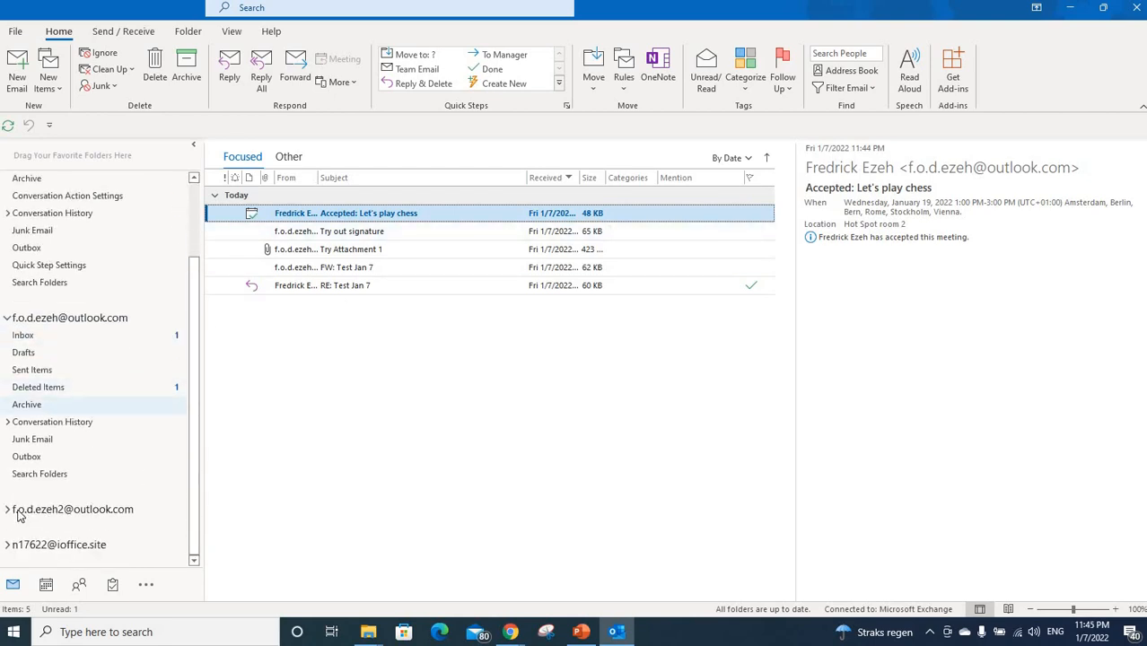
scroll(96, 435, down, 3)
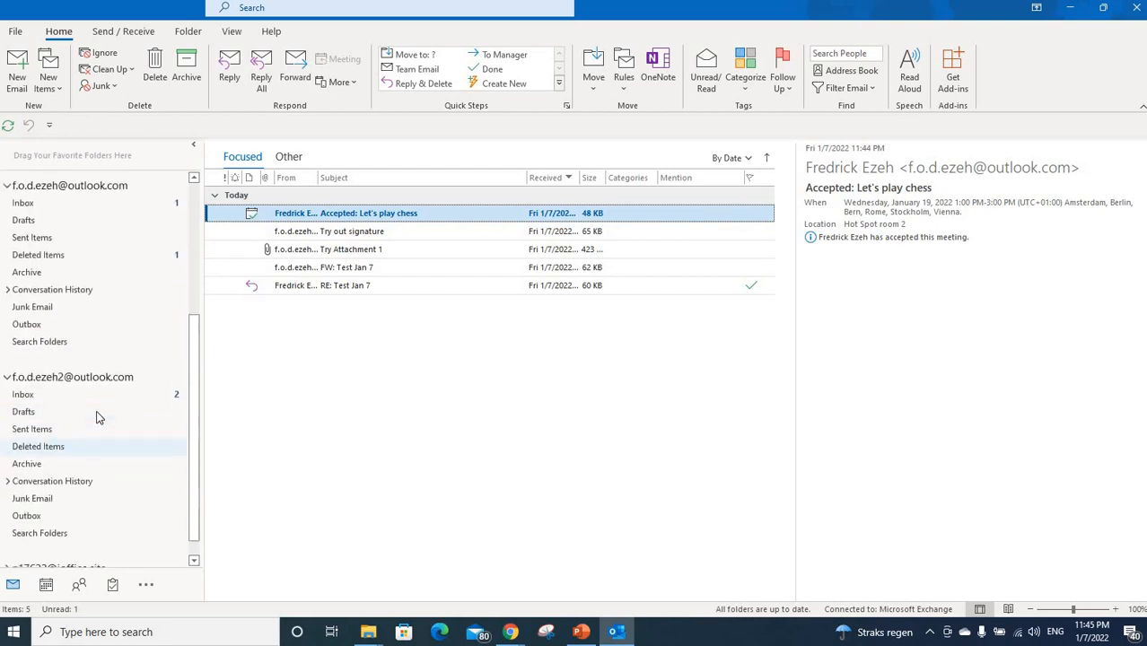
click(88, 389)
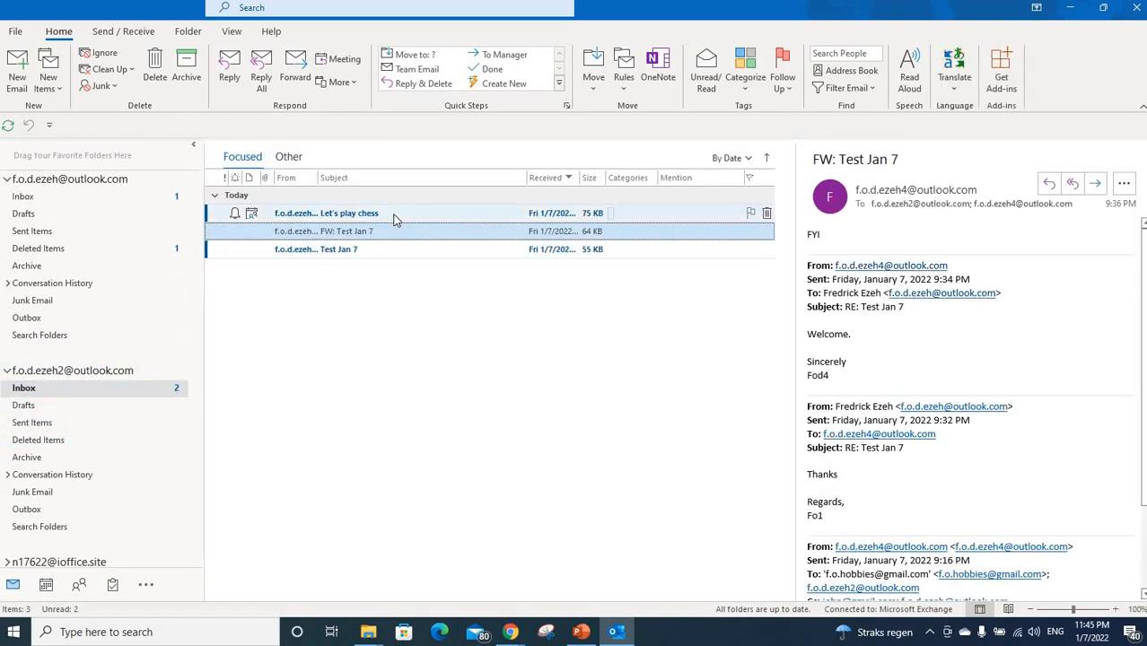
click(395, 216)
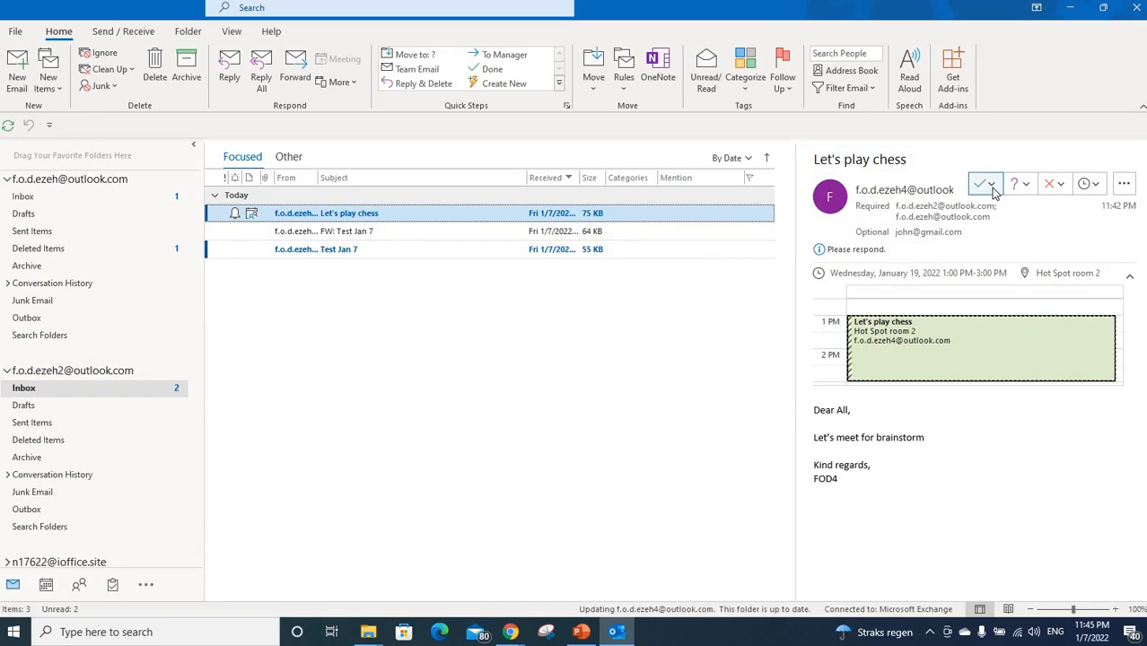
click(1026, 185)
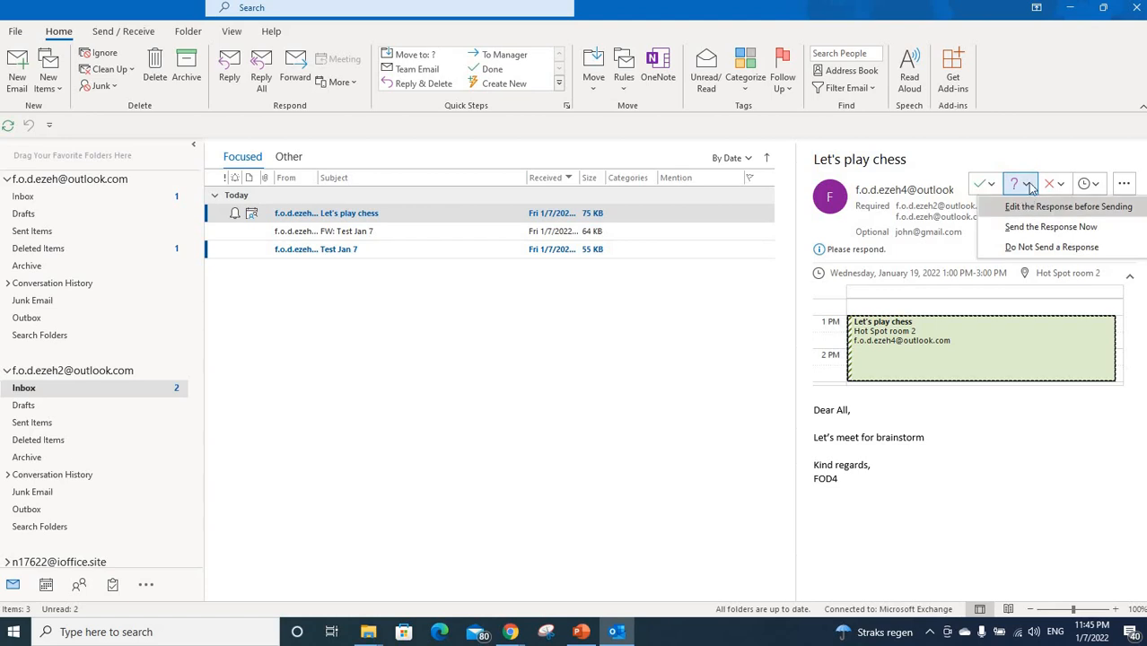
click(1062, 186)
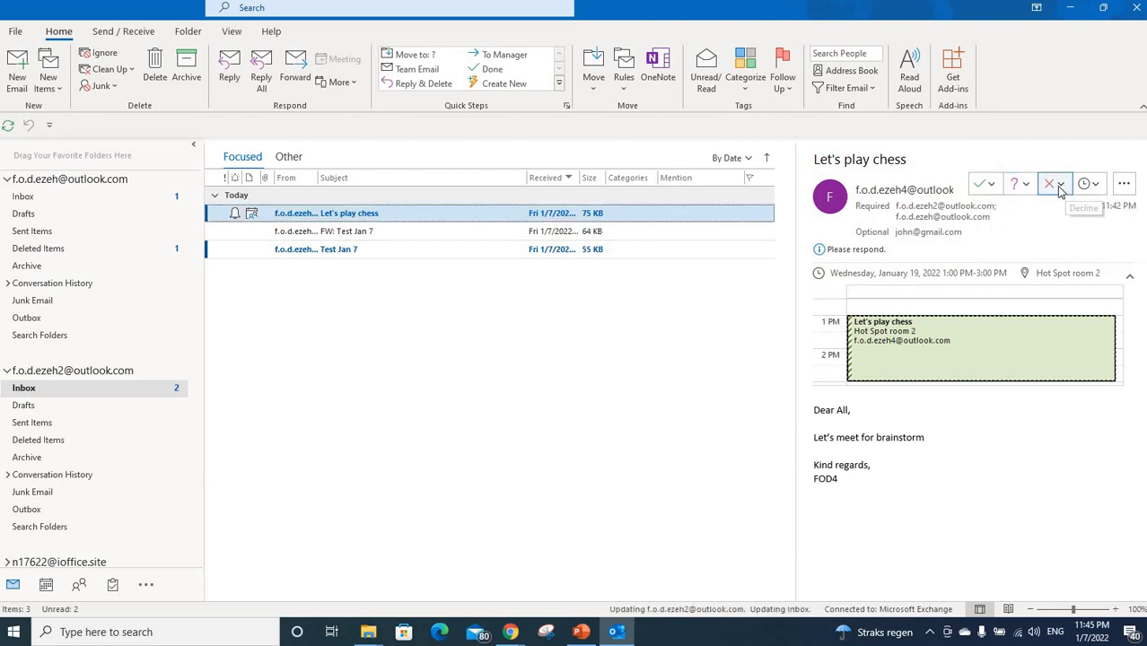
click(1060, 186)
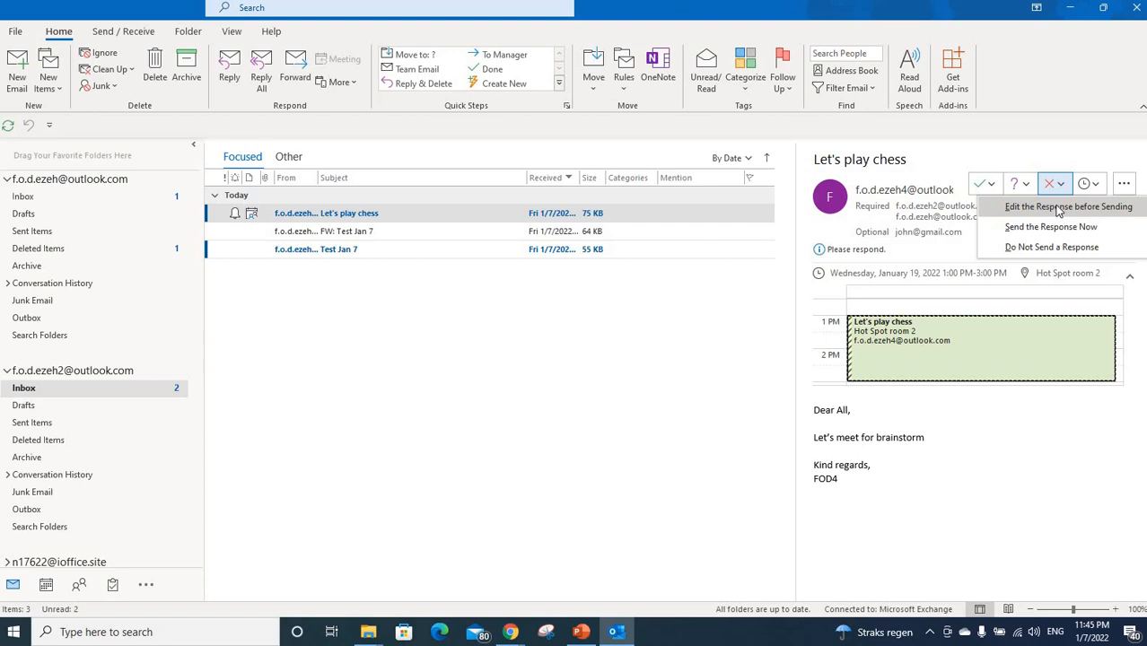
click(991, 346)
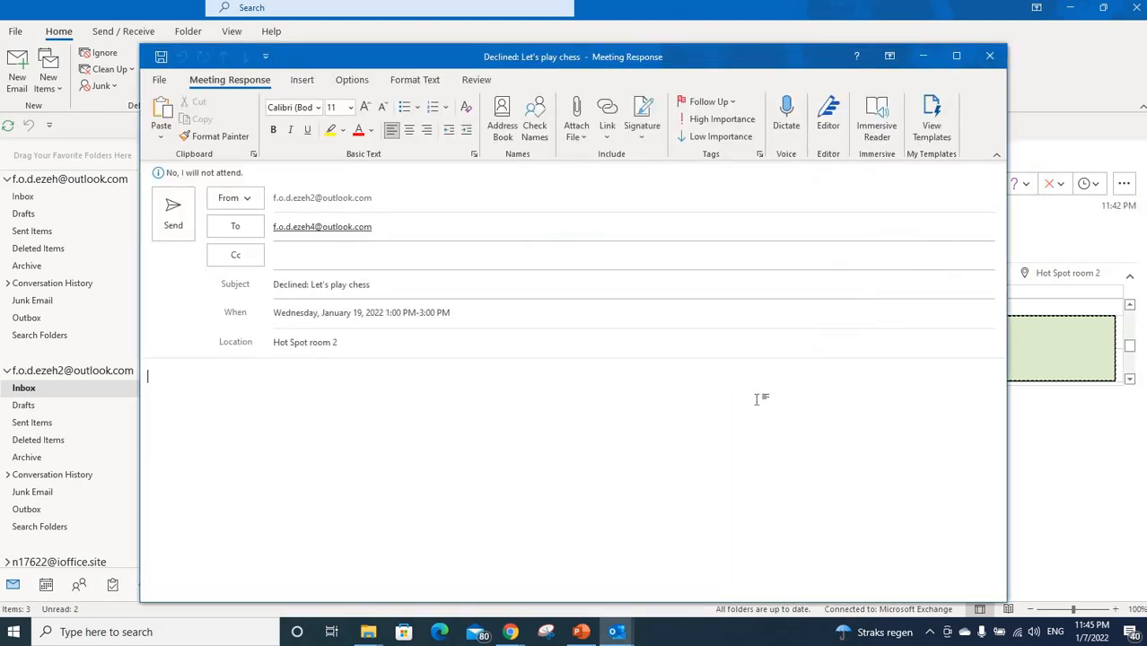
text(Busy time for me)
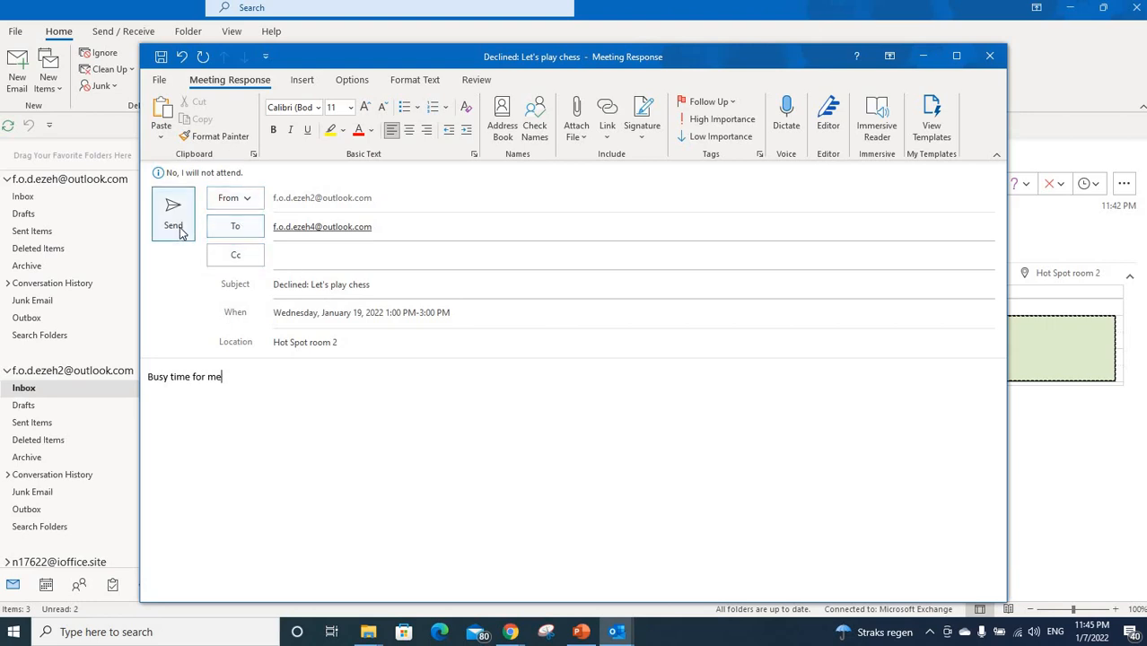
text( or parallel meeting)
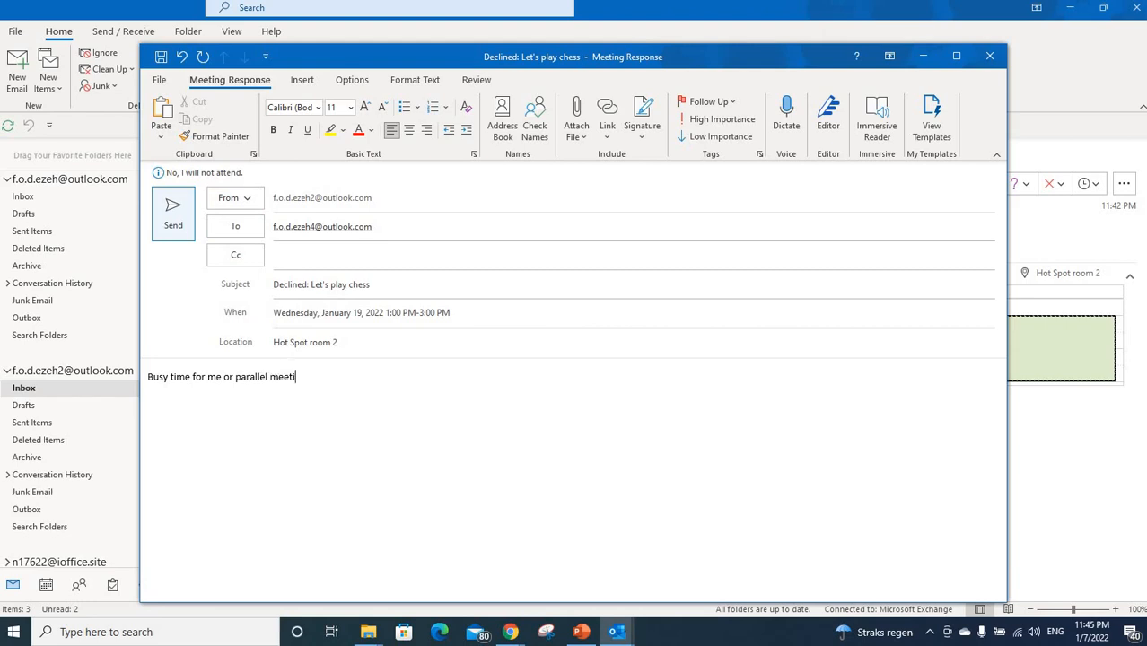
click(179, 231)
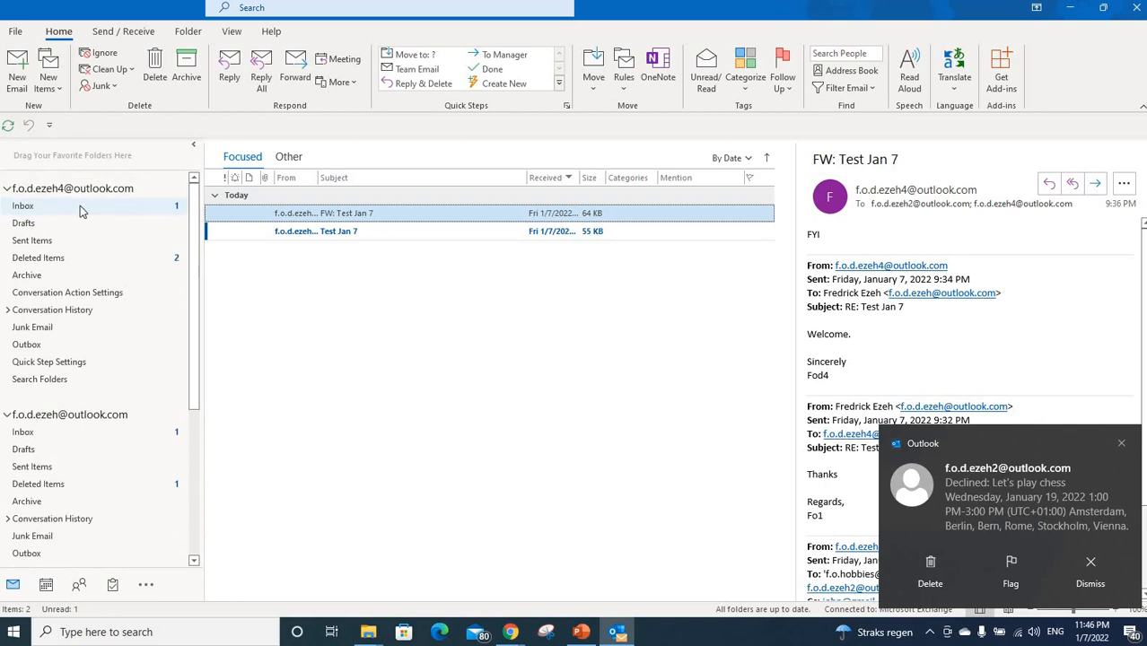
View the "Declined: Let's play chess" reply in the organizer's inbox.
click(78, 210)
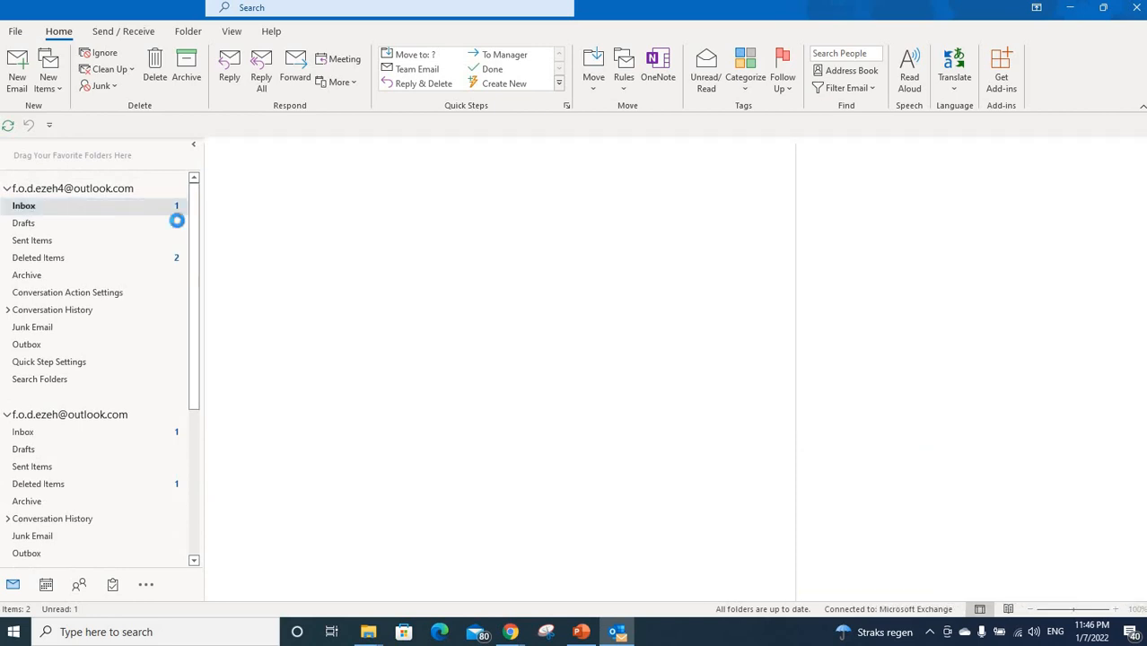
click(395, 231)
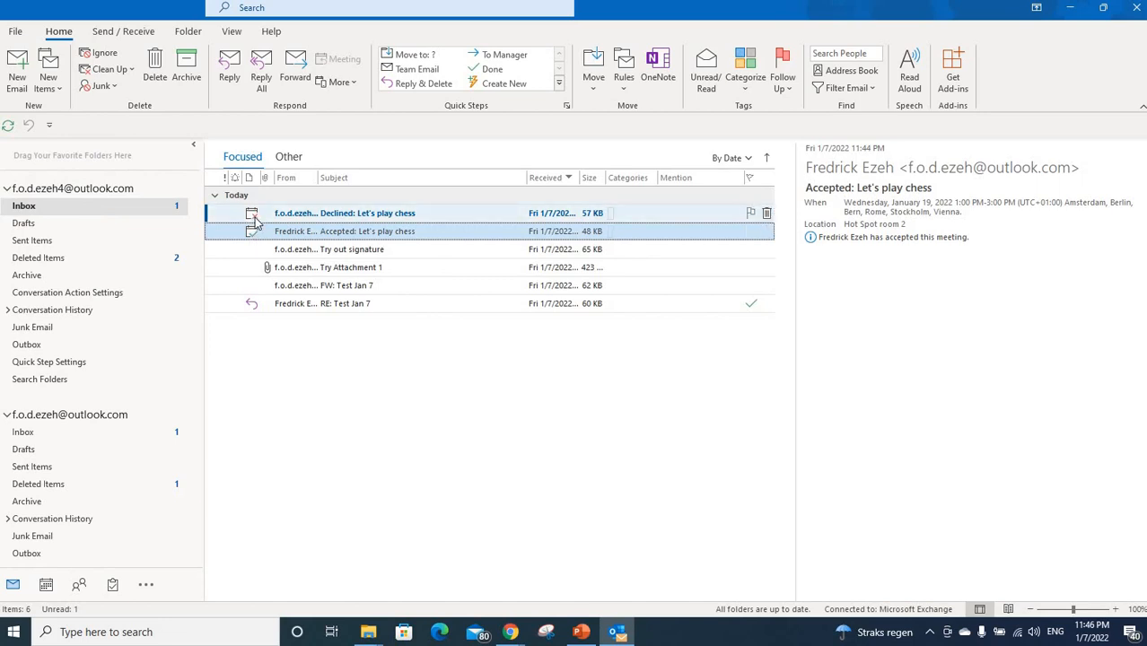
click(339, 219)
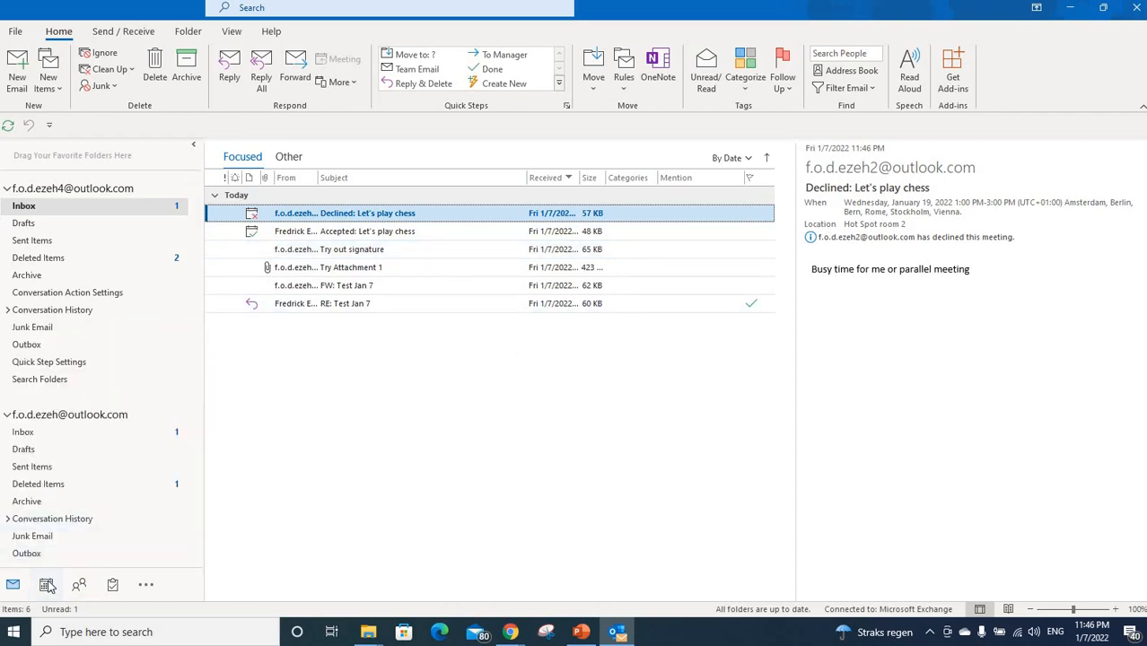
Show the calendars for the week of January 16–22, 2022, and check the "Let's play chess" meeting details.
mouse_move(48, 582)
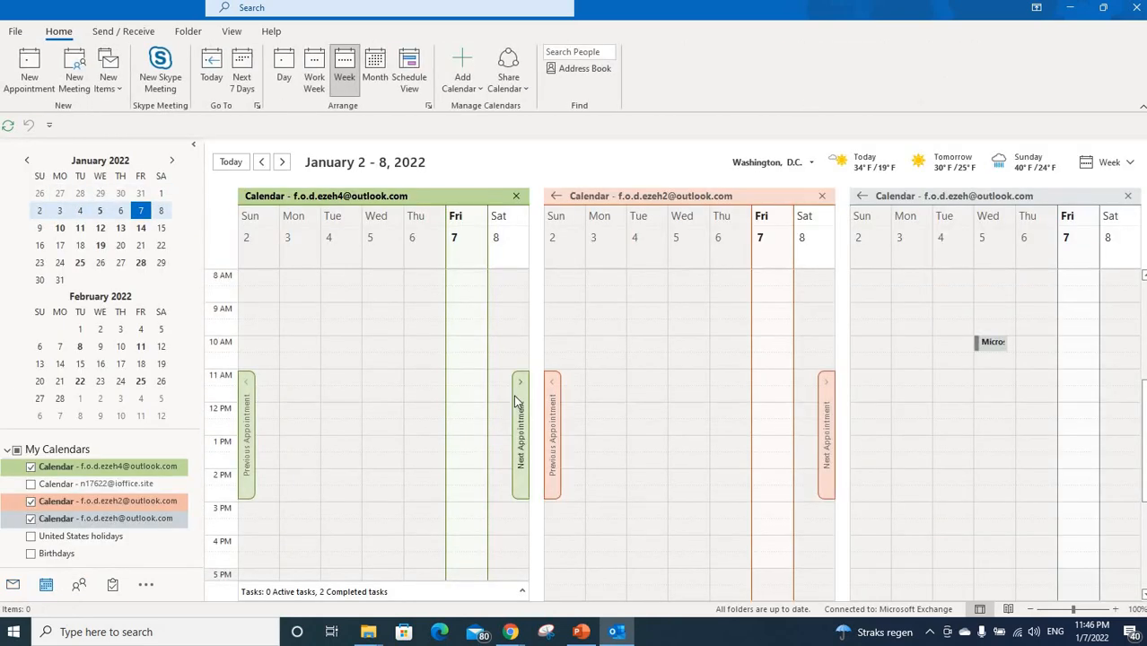
click(40, 228)
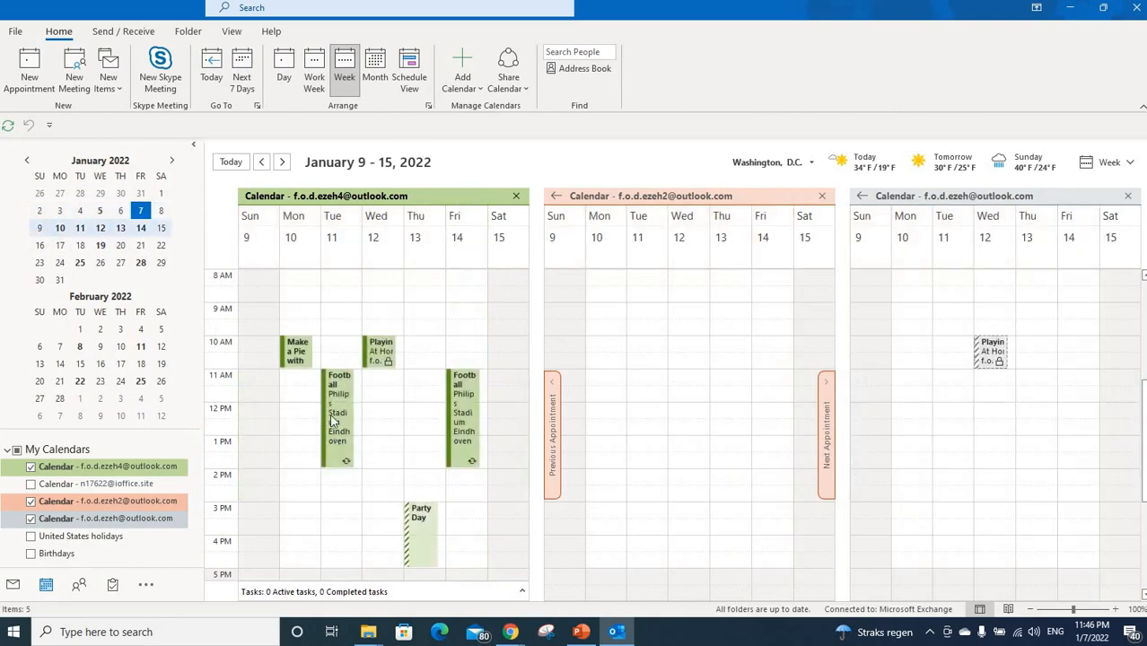
click(39, 246)
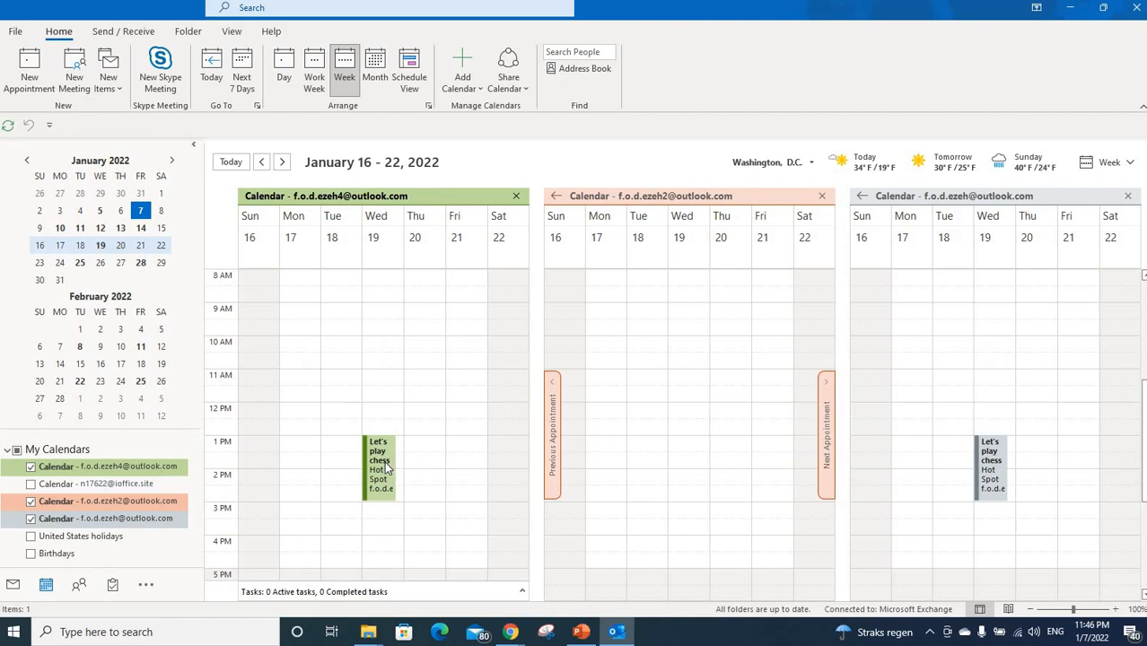
mouse_move(386, 467)
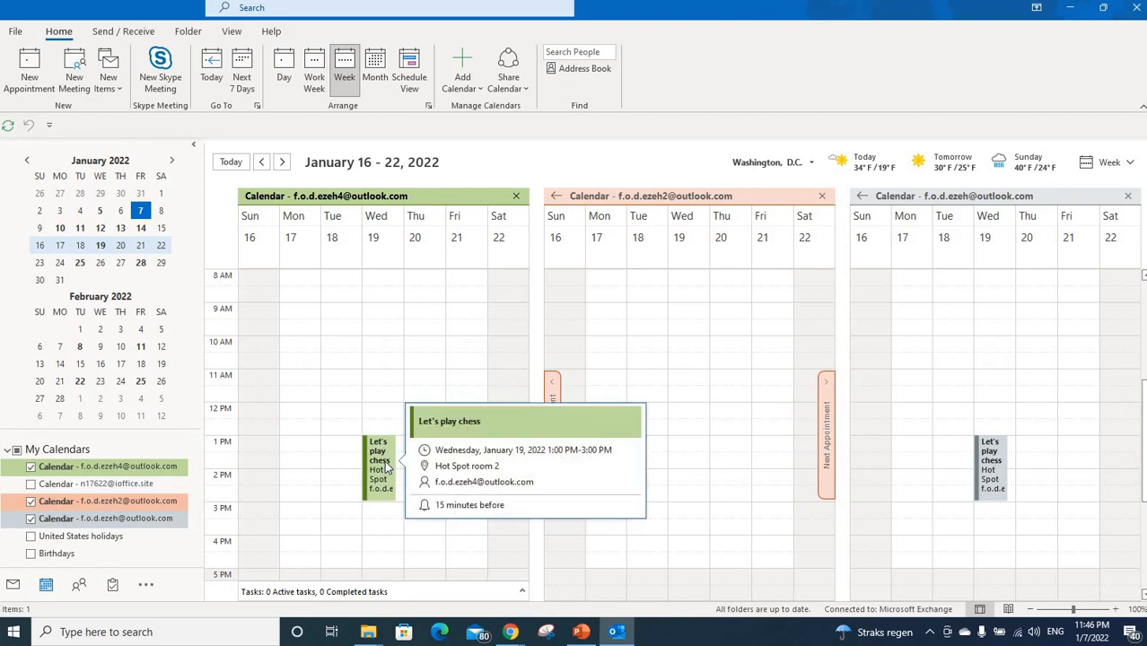
Forward the "Let's play chess" meeting from the organizer's calendar to the attendee who declined.
click(386, 466)
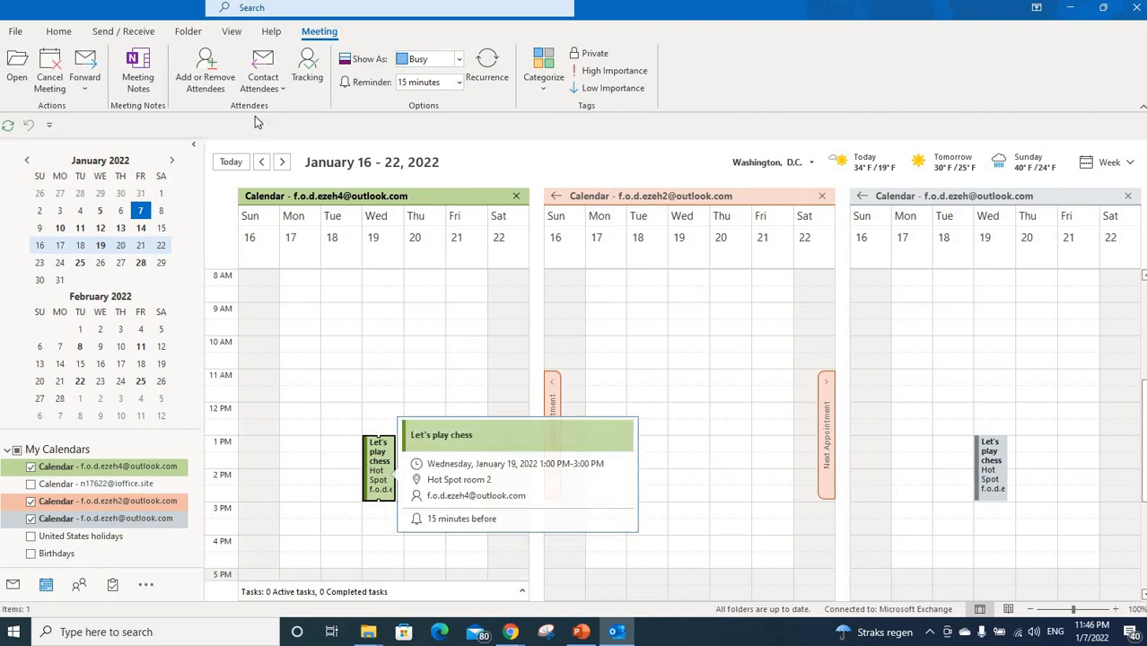
click(90, 68)
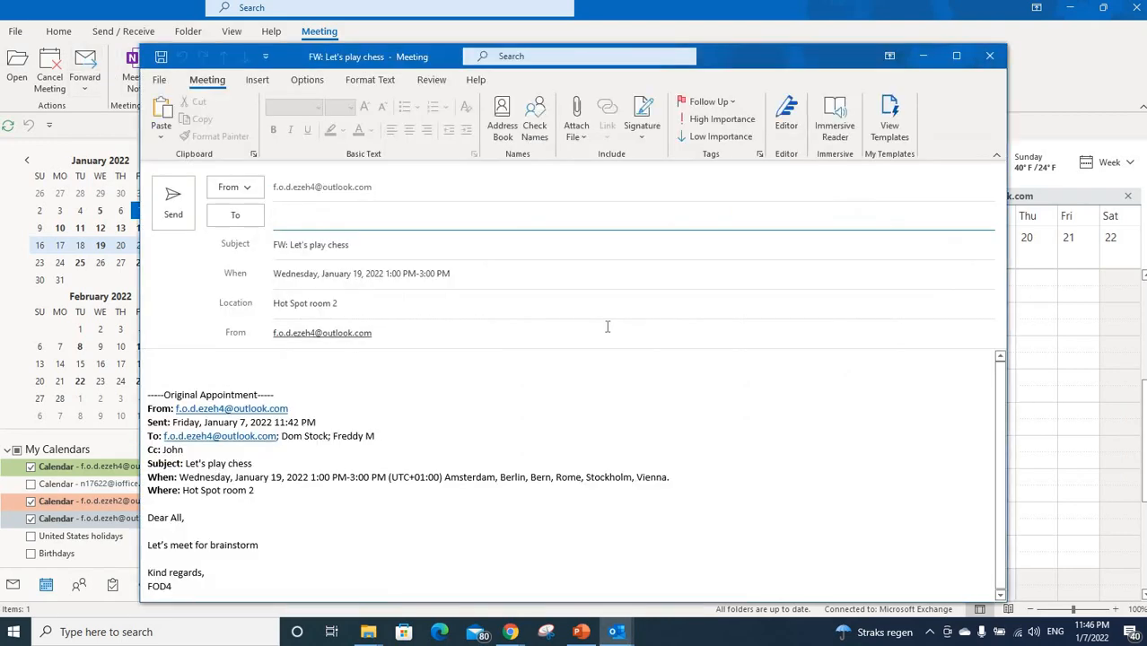
text(f)
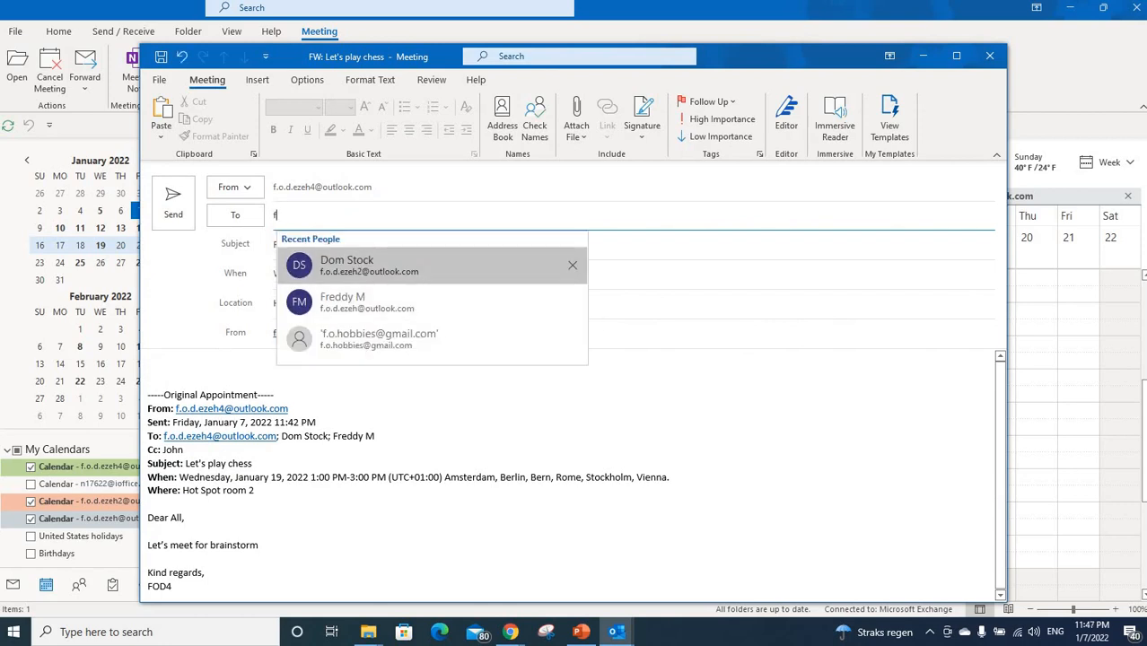
text(.o)
click(411, 268)
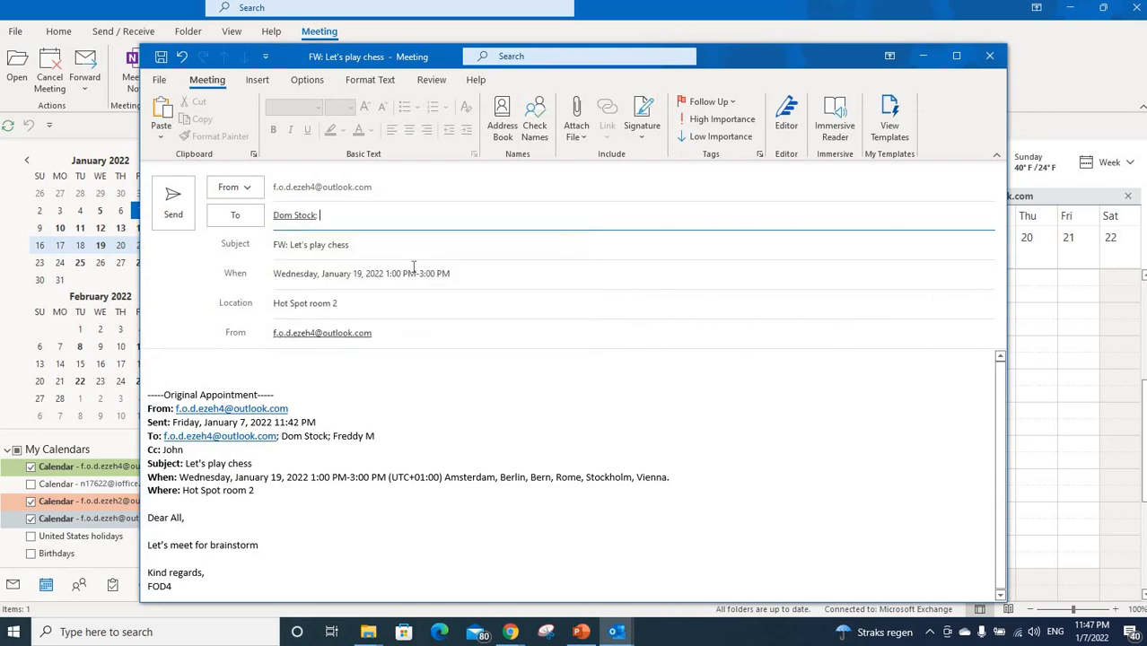
click(176, 215)
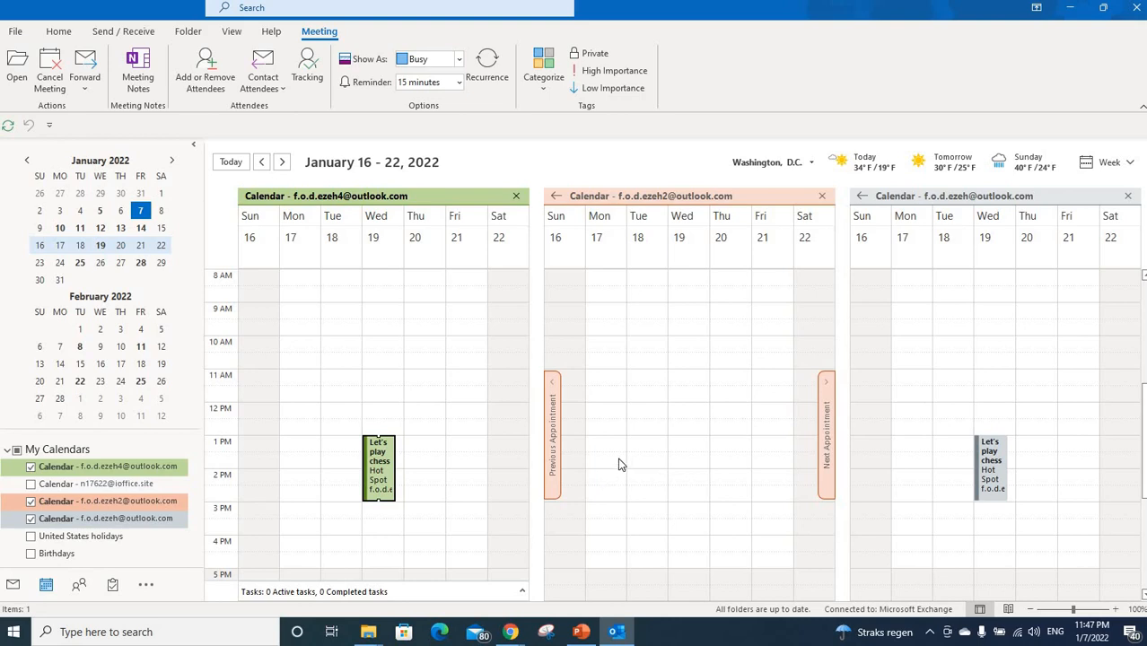
Read the new "Undeliverable: Let's play chess" notice in the organizer's mail inbox.
click(13, 589)
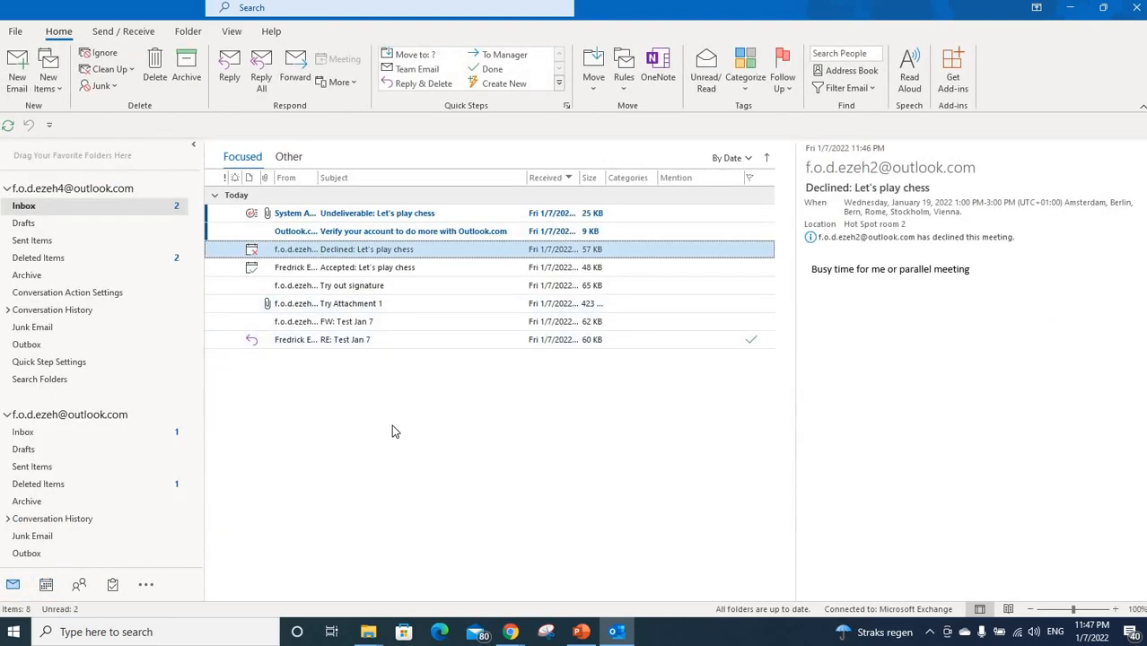
click(136, 208)
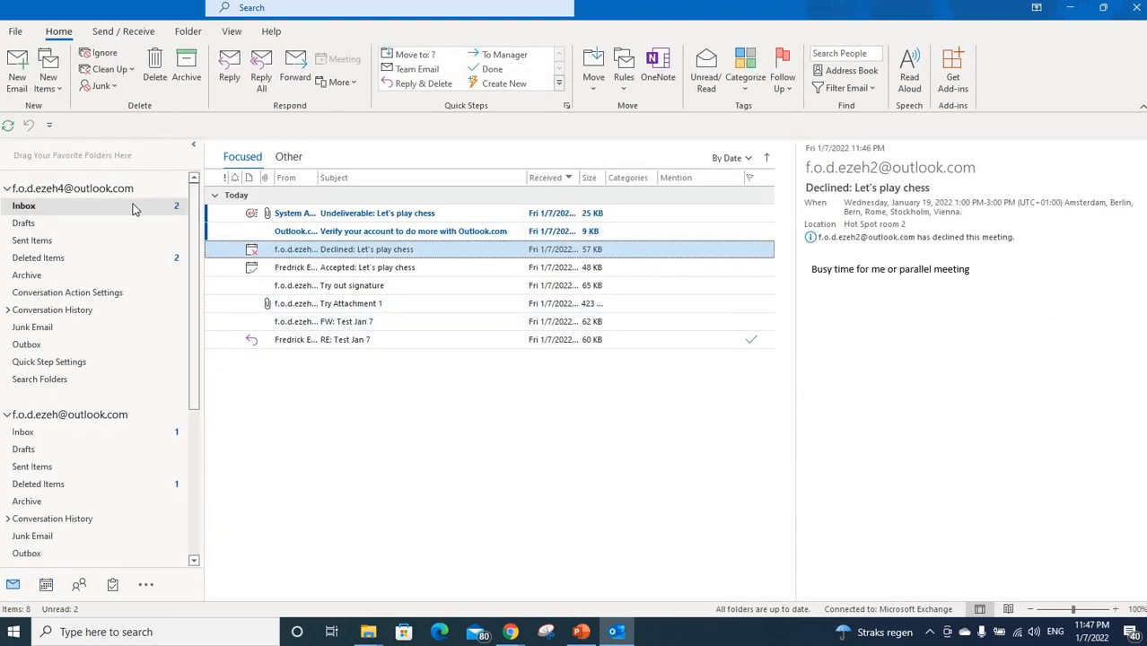
click(342, 216)
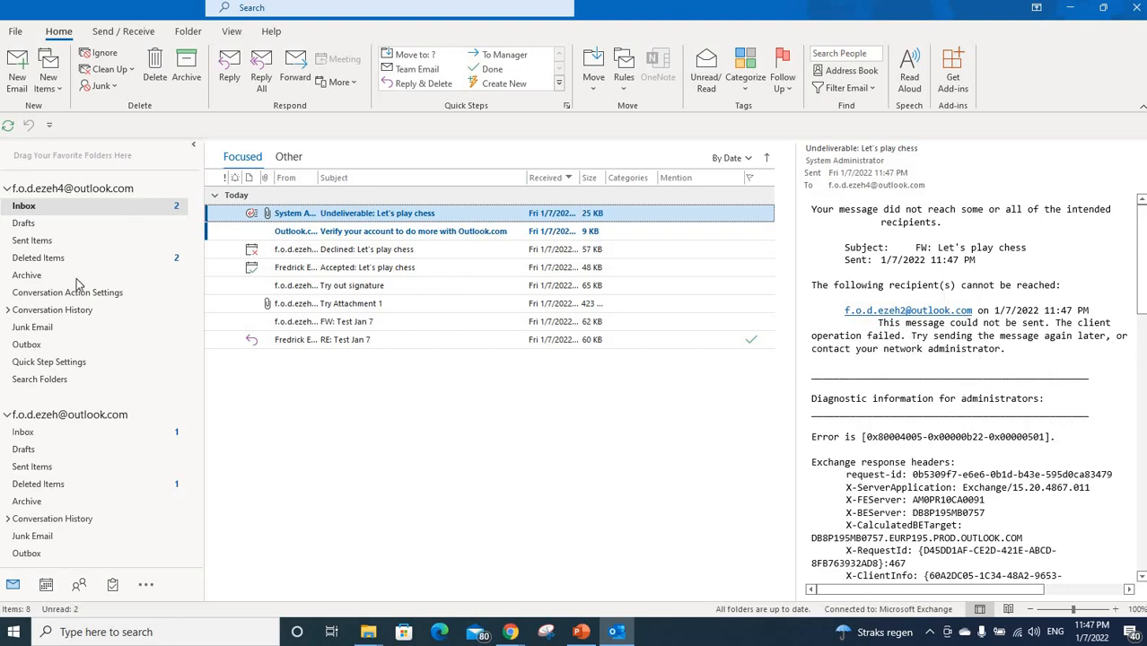
Open the January 19 "Let's play chess" meeting from the organizer's calendar, forward it again to the attendee who declined, and close it.
click(45, 586)
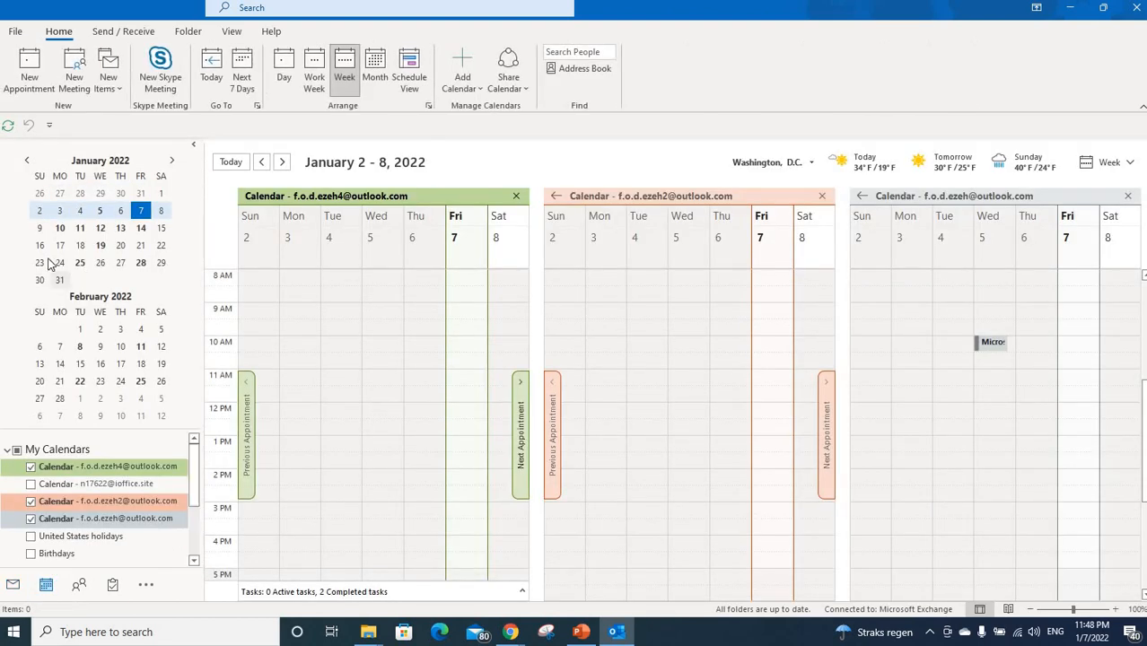
click(39, 245)
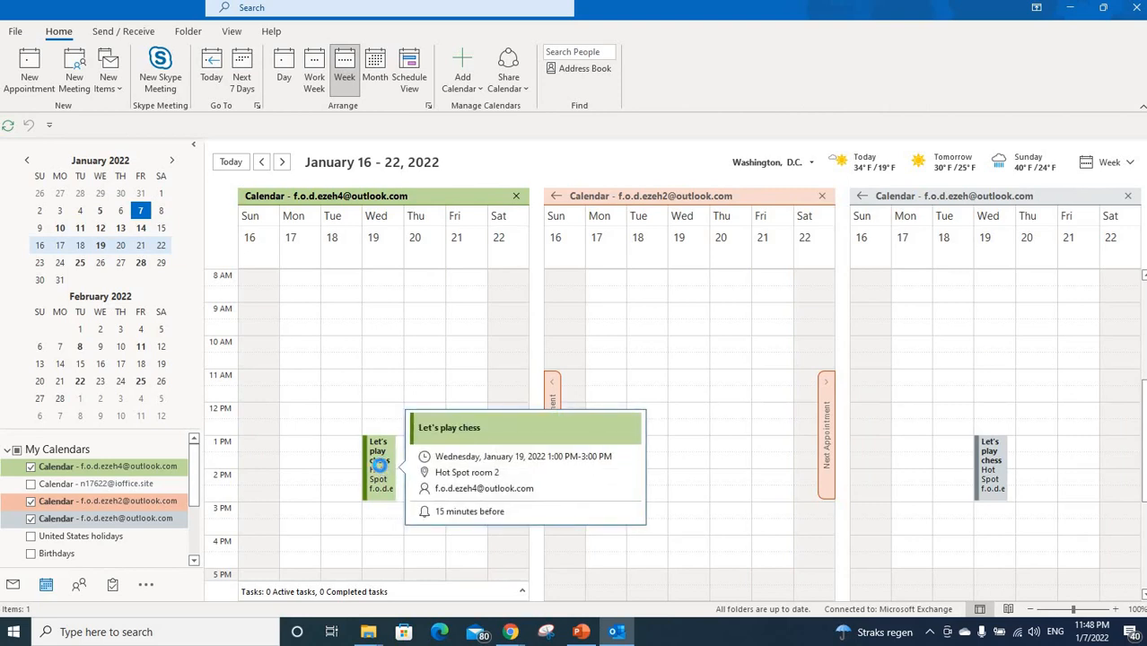
click(382, 467)
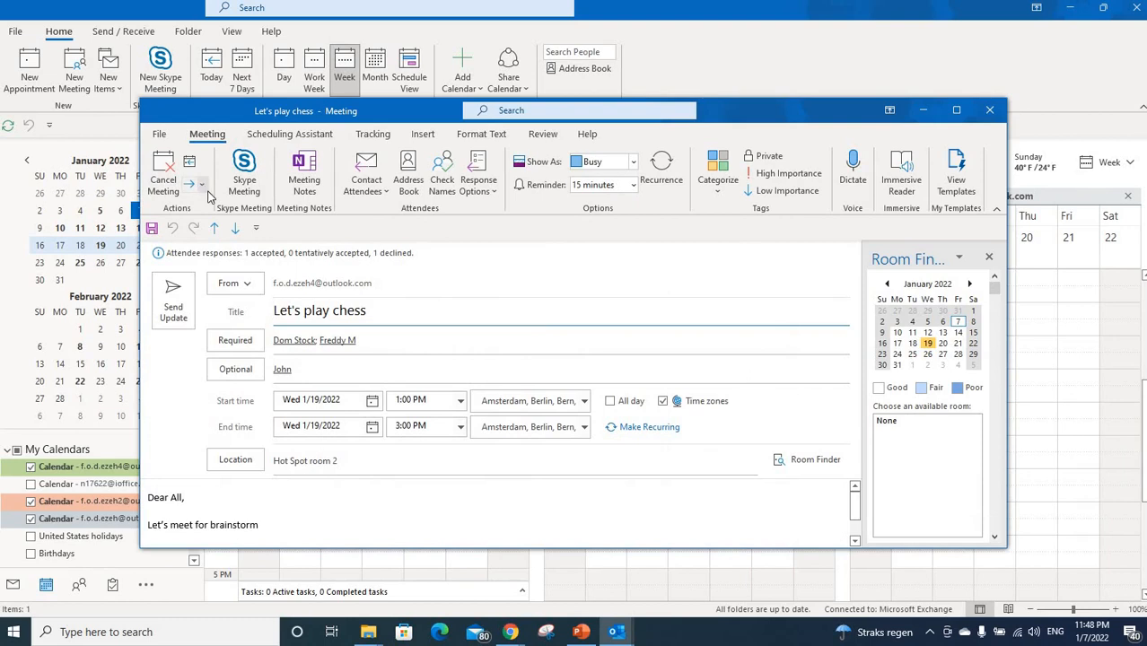
click(202, 186)
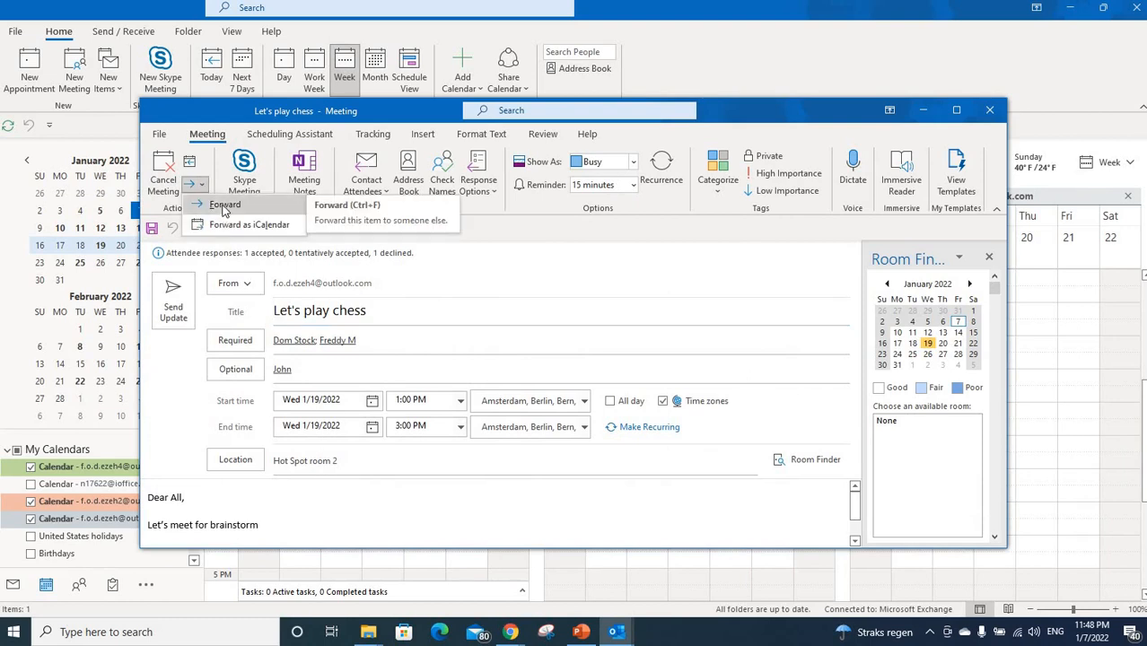
click(223, 205)
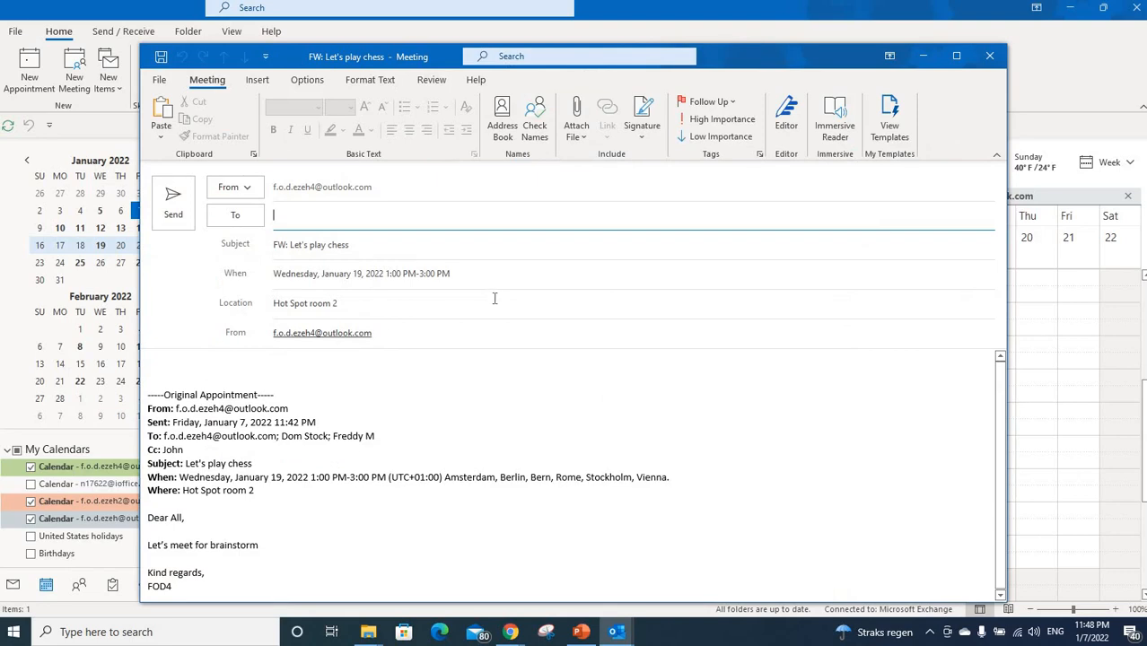
text(d)
click(405, 270)
click(179, 214)
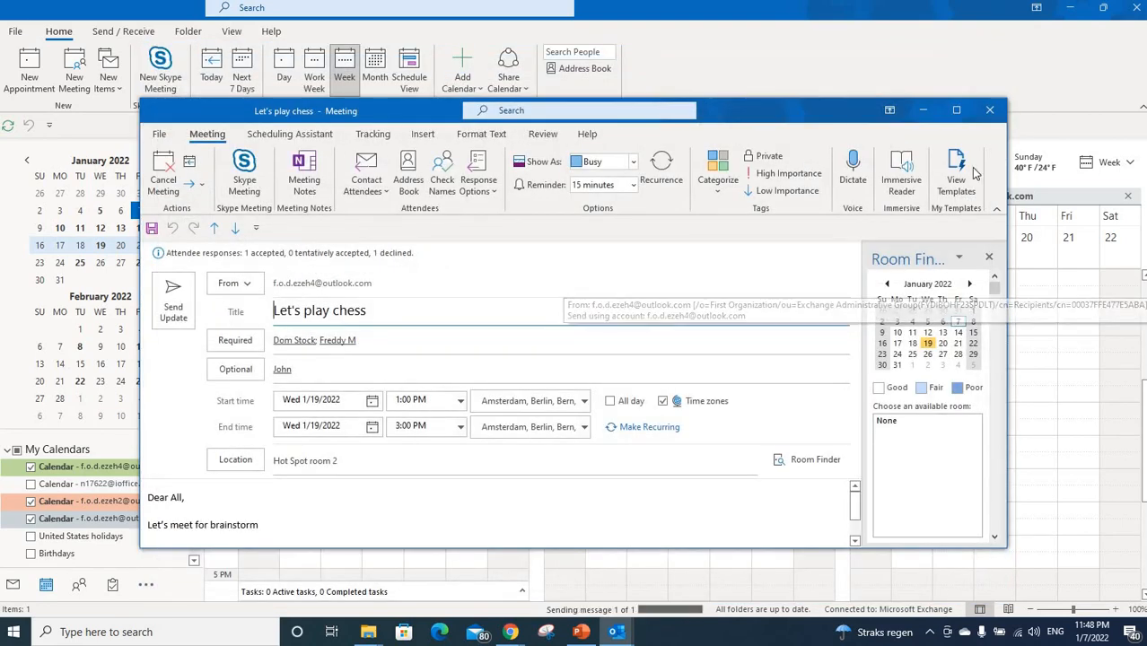
click(990, 109)
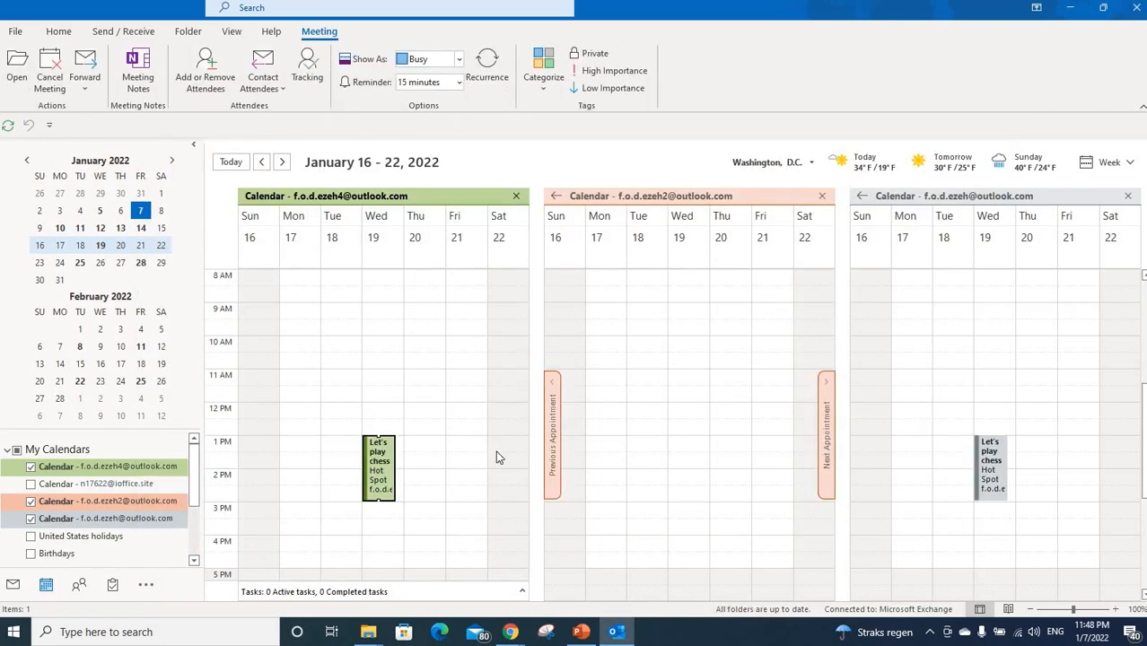
Check the organizer's mail inbox for a delivery notice about the second forward, and return to the calendar.
click(13, 586)
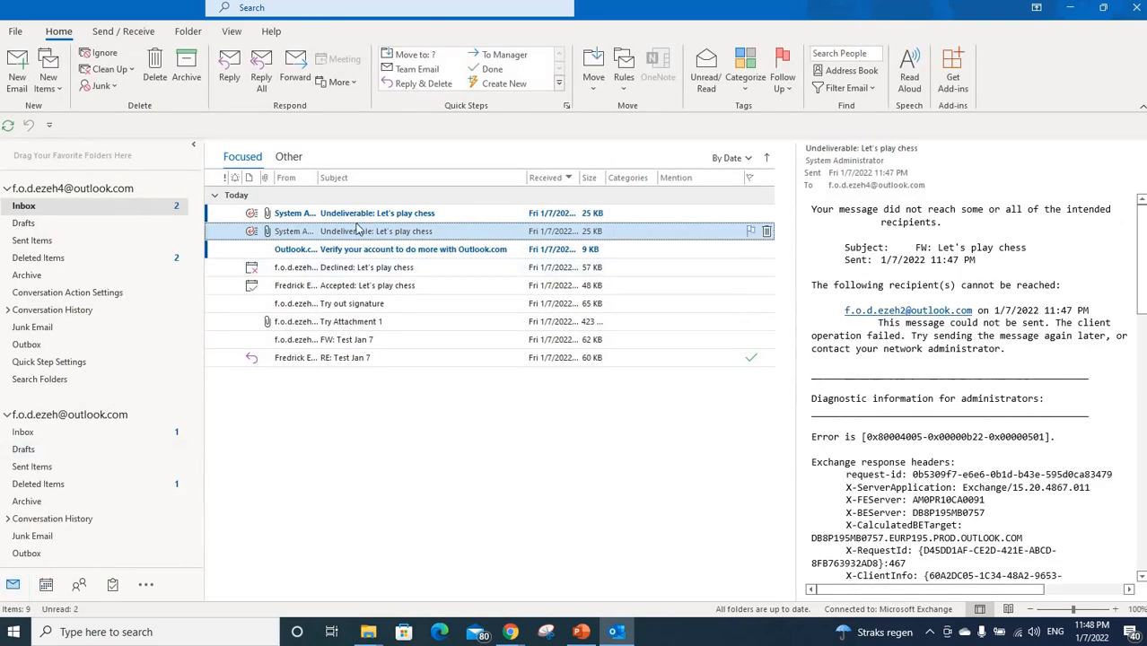
click(45, 586)
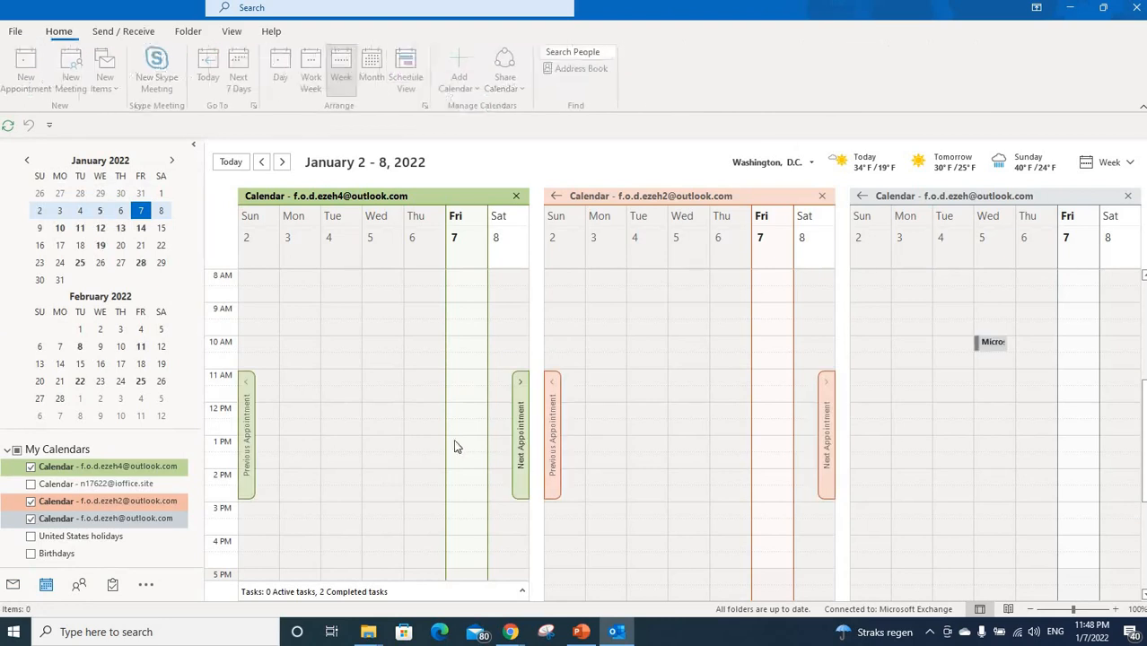
Create a meeting titled "new Meet" in the organizer's calendar for Thursday, January 20, 2022, from 11:00 AM to 12:00 PM.
click(39, 246)
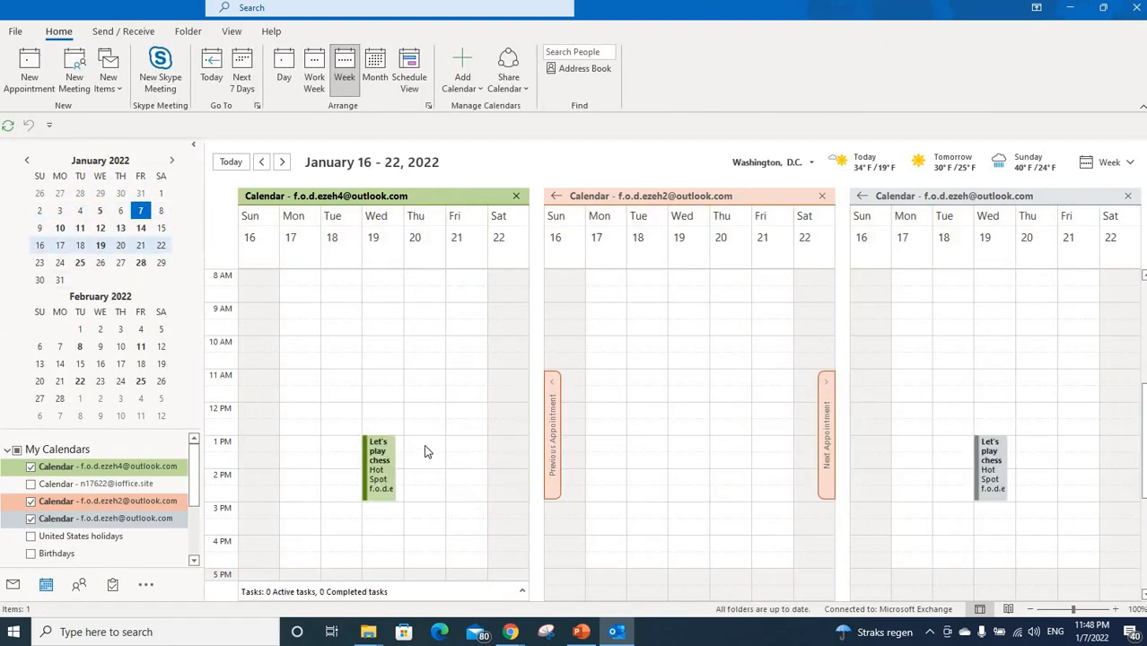
click(425, 445)
click(427, 380)
drag(427, 386, 425, 397)
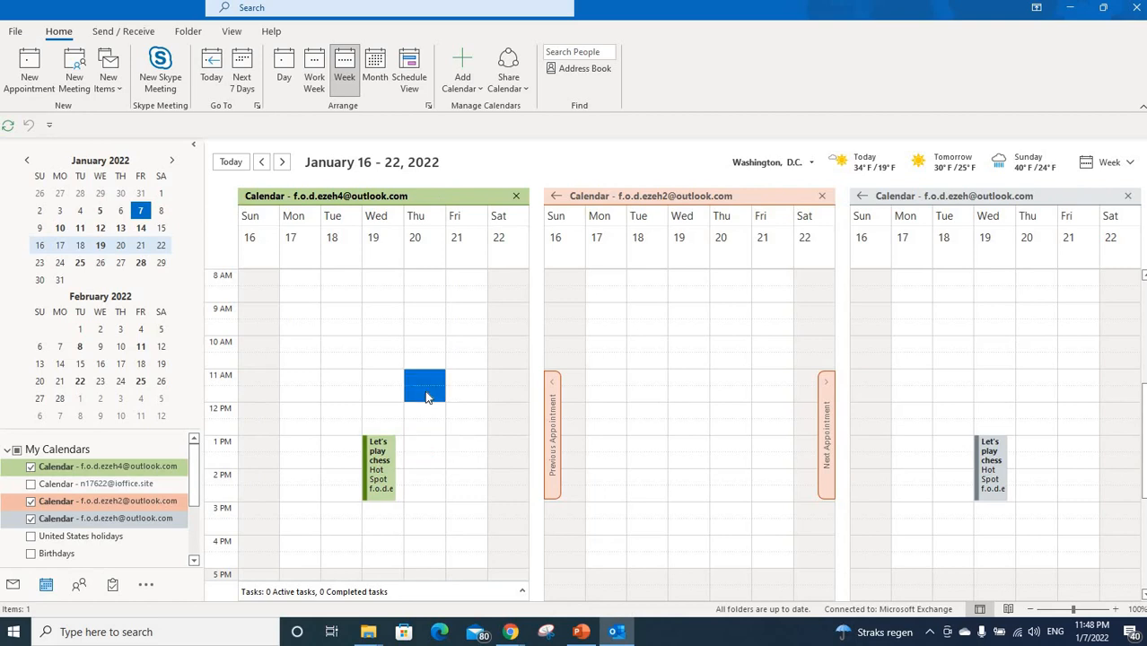
click(76, 81)
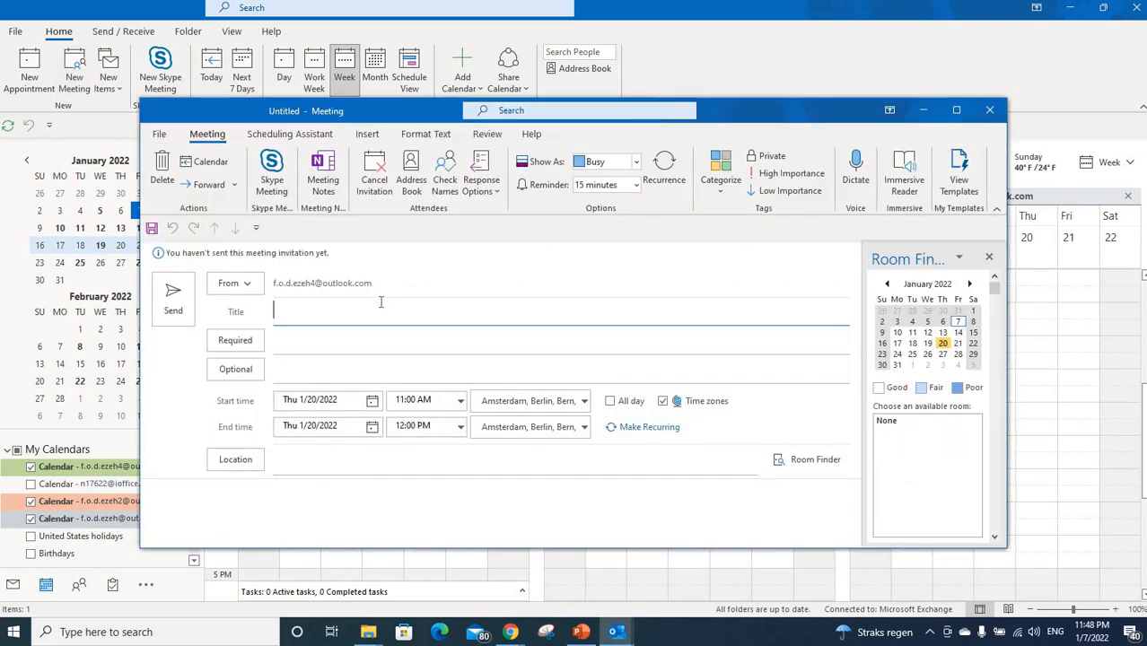
text(f)
text(ew Meet)
Add the two attendees of the chess meeting as required attendees of the "new Meet" meeting.
click(378, 348)
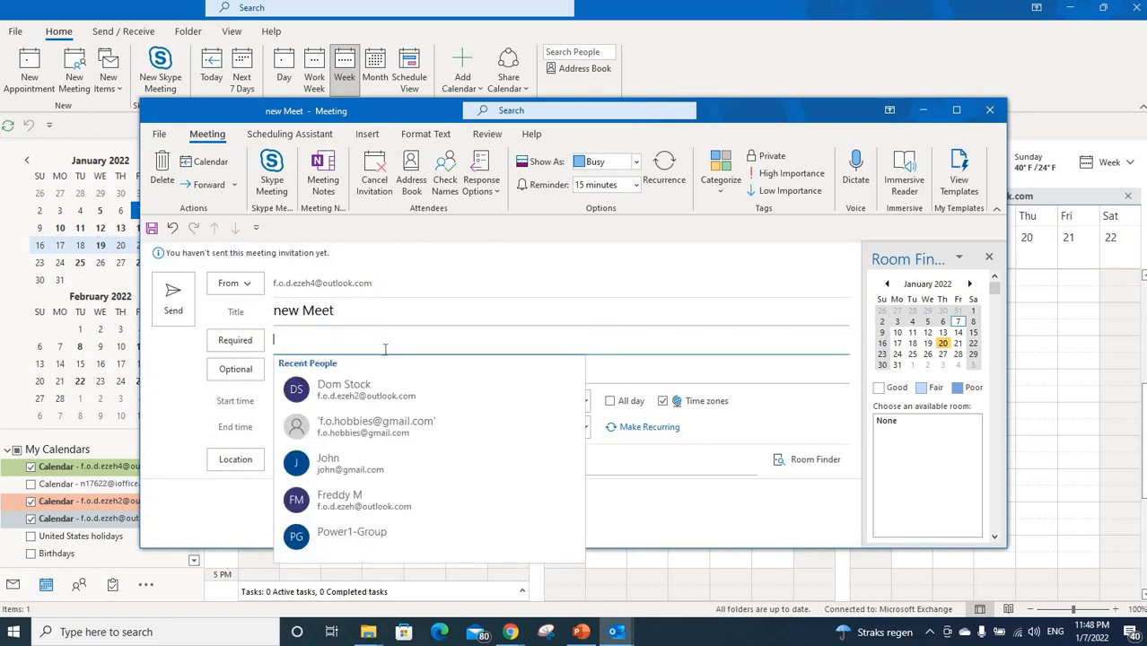
text(d)
click(377, 392)
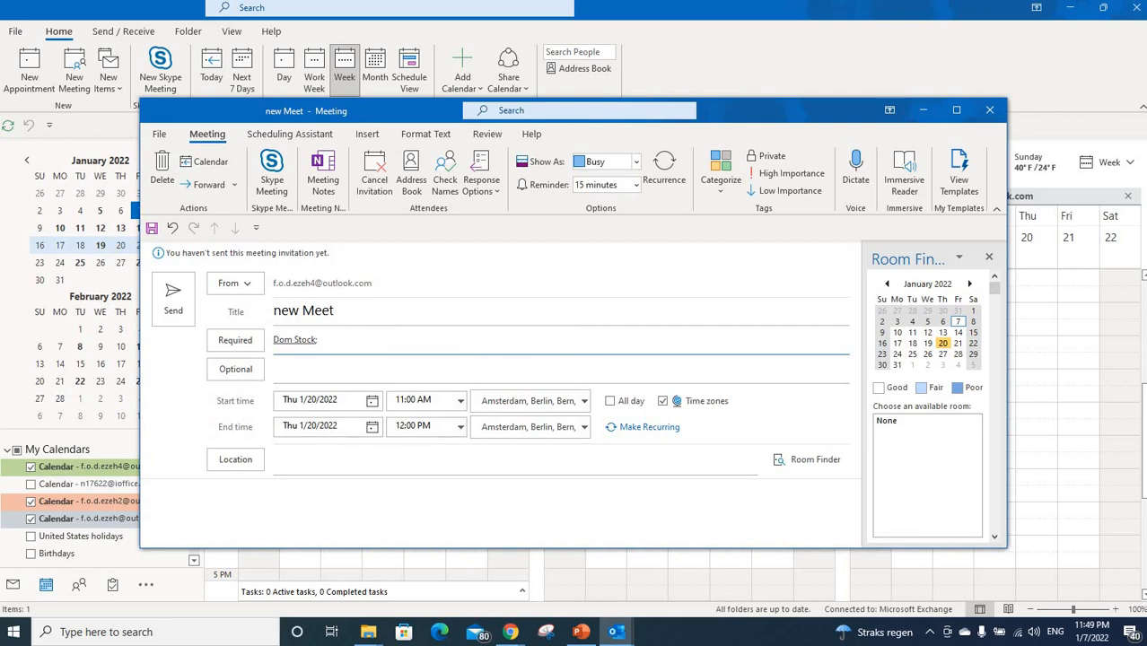
text(f)
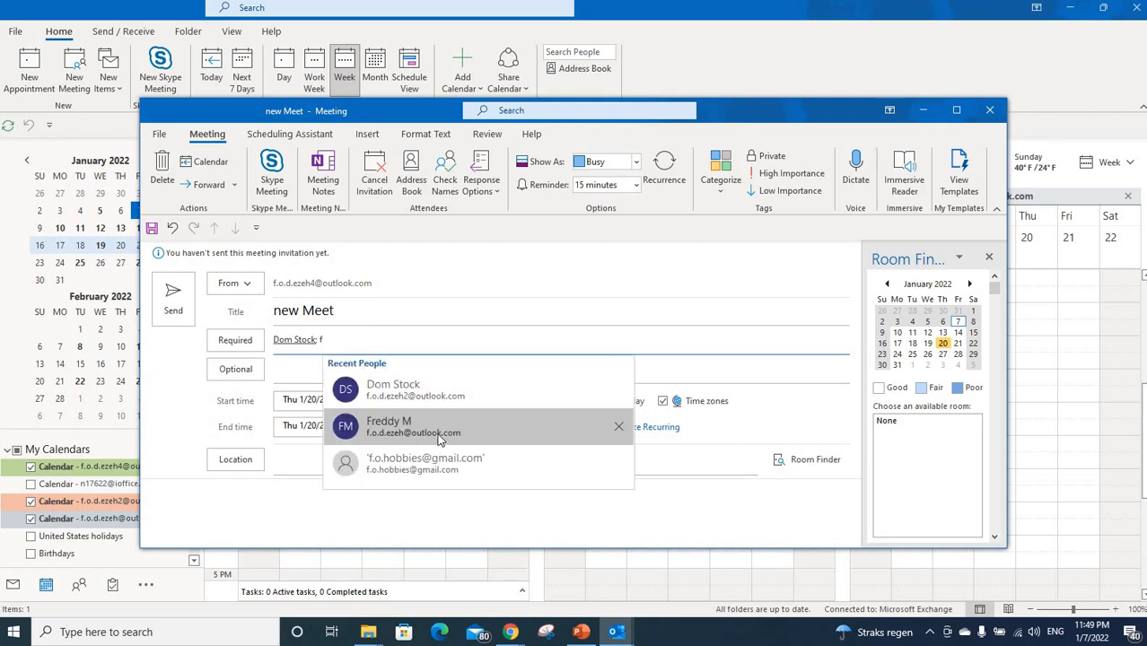
click(479, 428)
Set the meeting's location to "Sports hall".
click(329, 464)
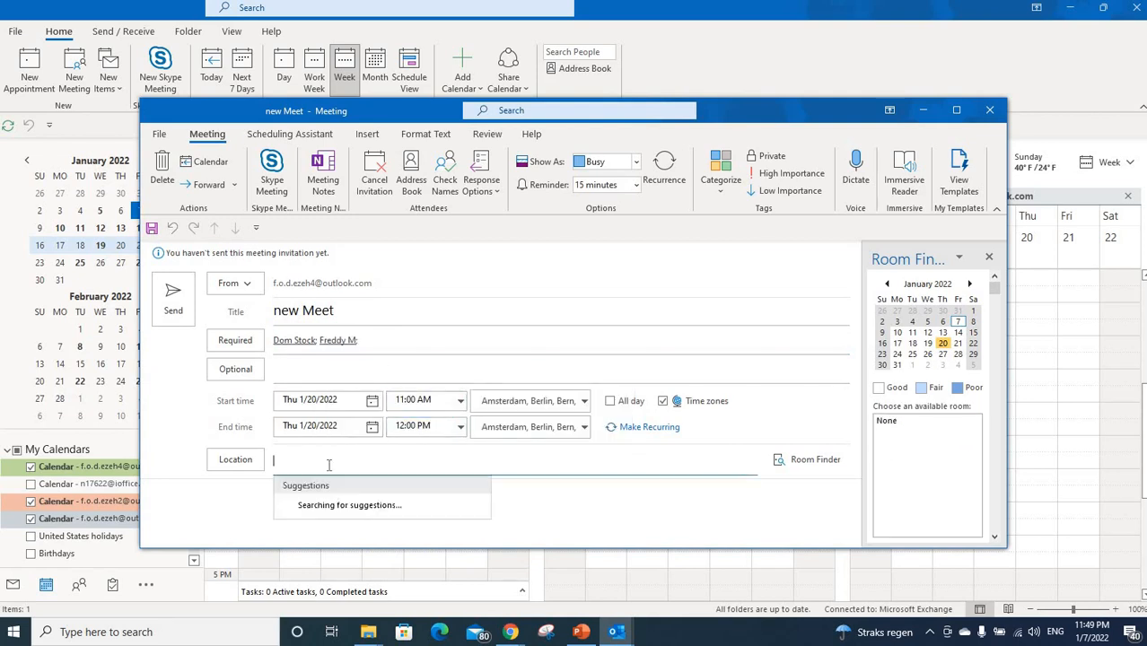
text(Sp)
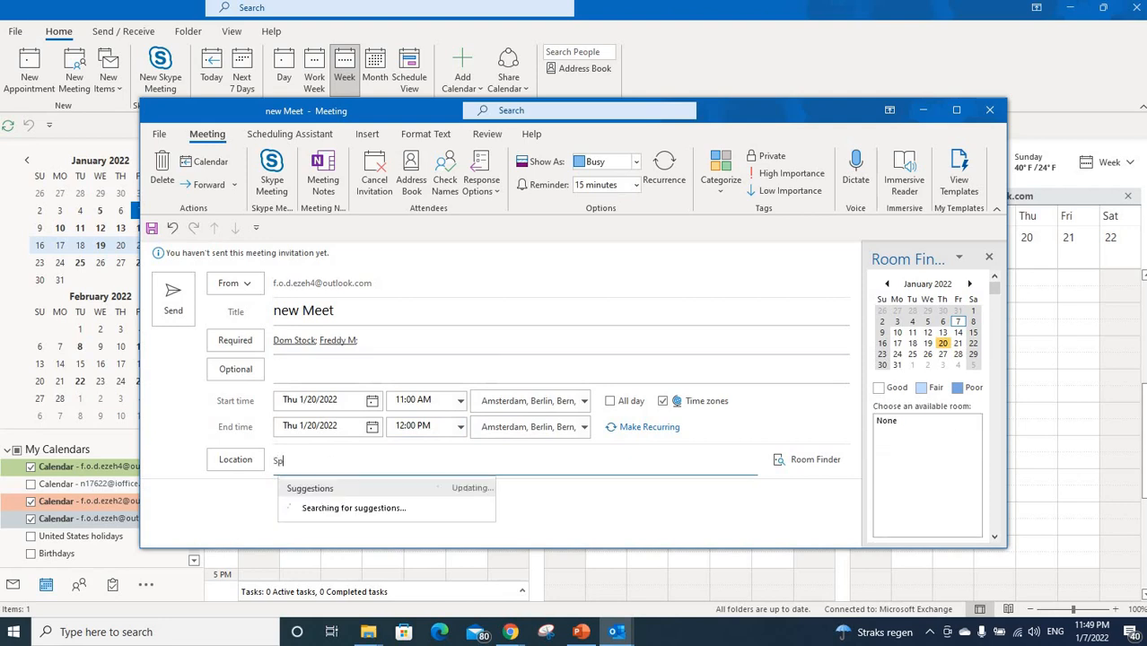
text(ortsn)
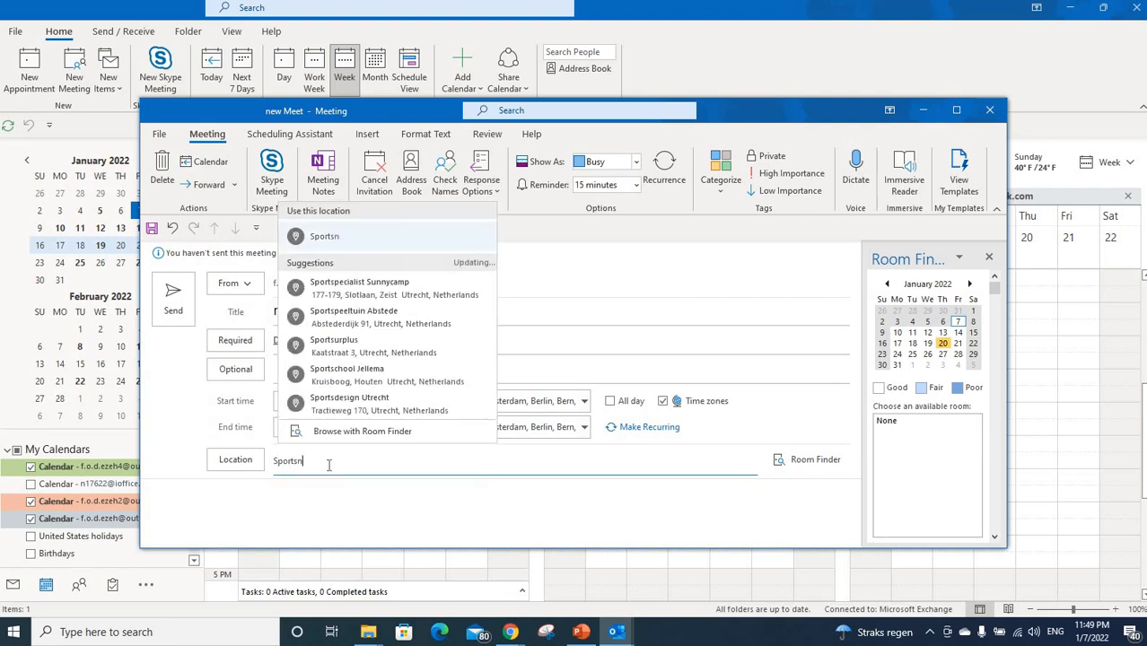
key(BackSpace)
text(hall)
click(431, 514)
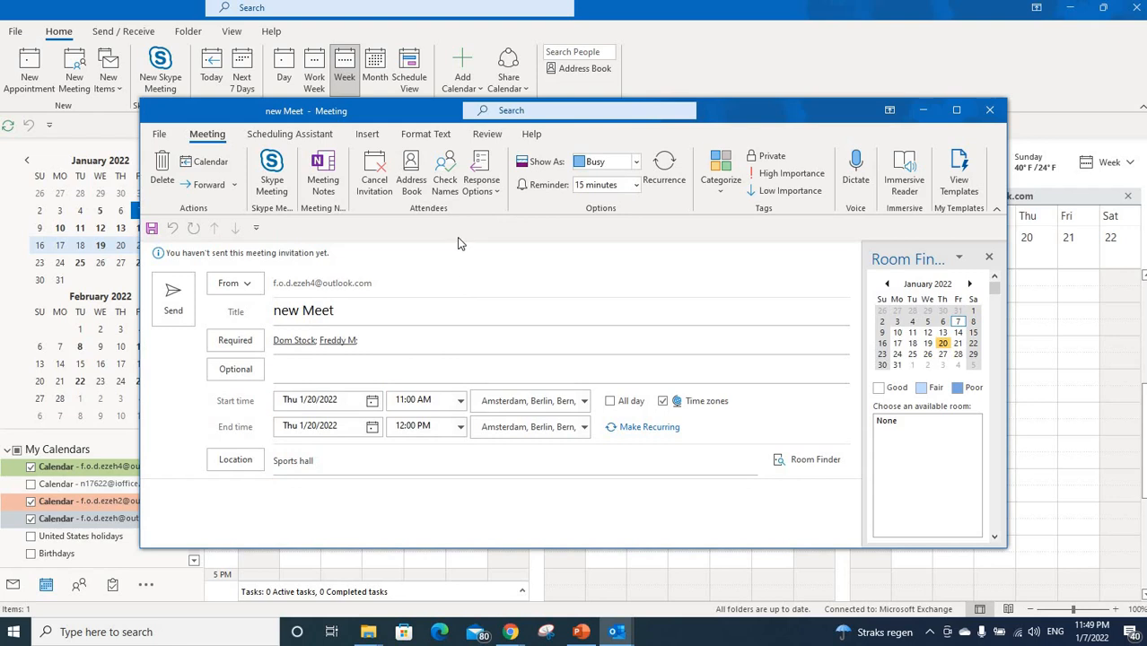
Attach Retourformulier-Electrolux-NL-v2.pdf from the Downloads folder to the meeting and send the invitation.
drag(431, 108, 378, 71)
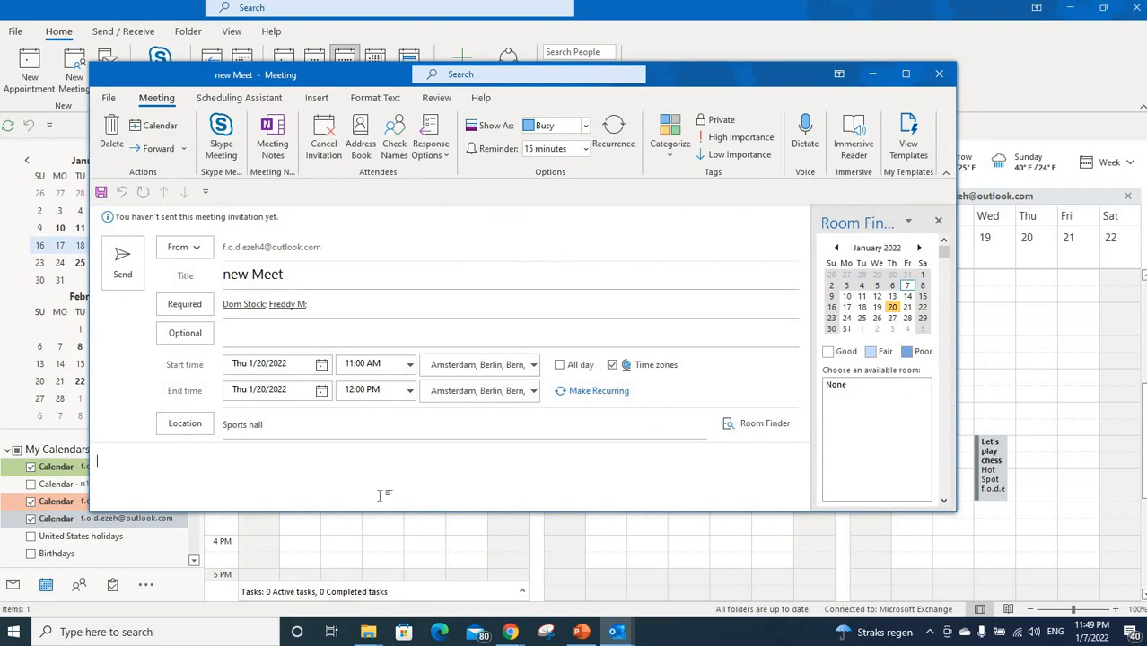
drag(398, 517, 396, 540)
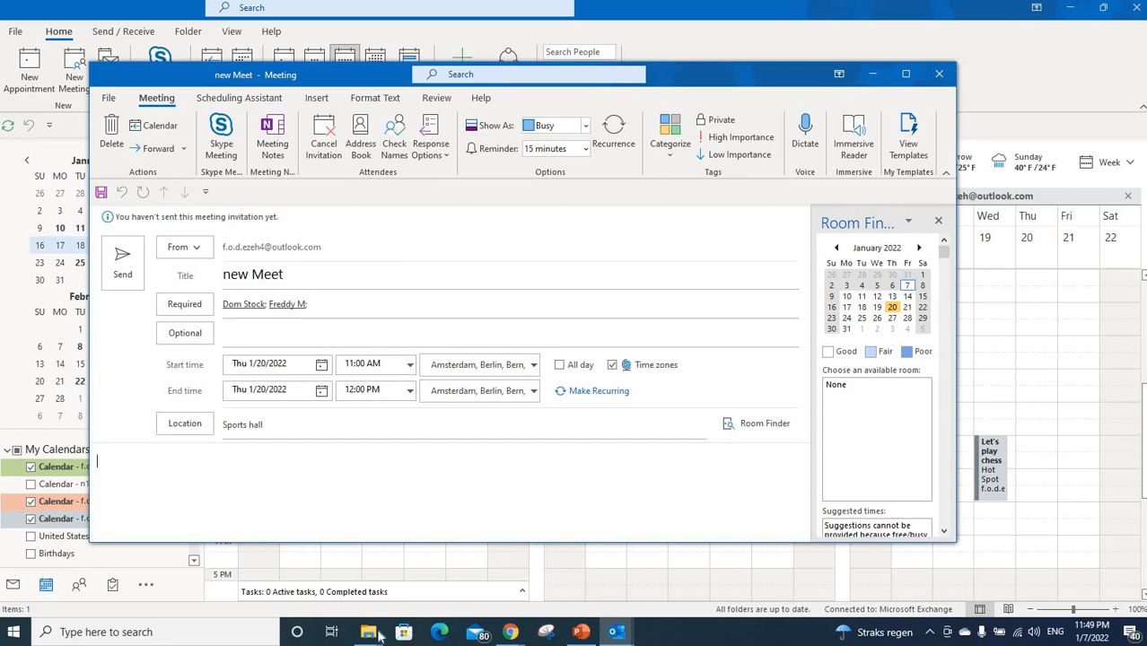
mouse_move(375, 635)
click(297, 575)
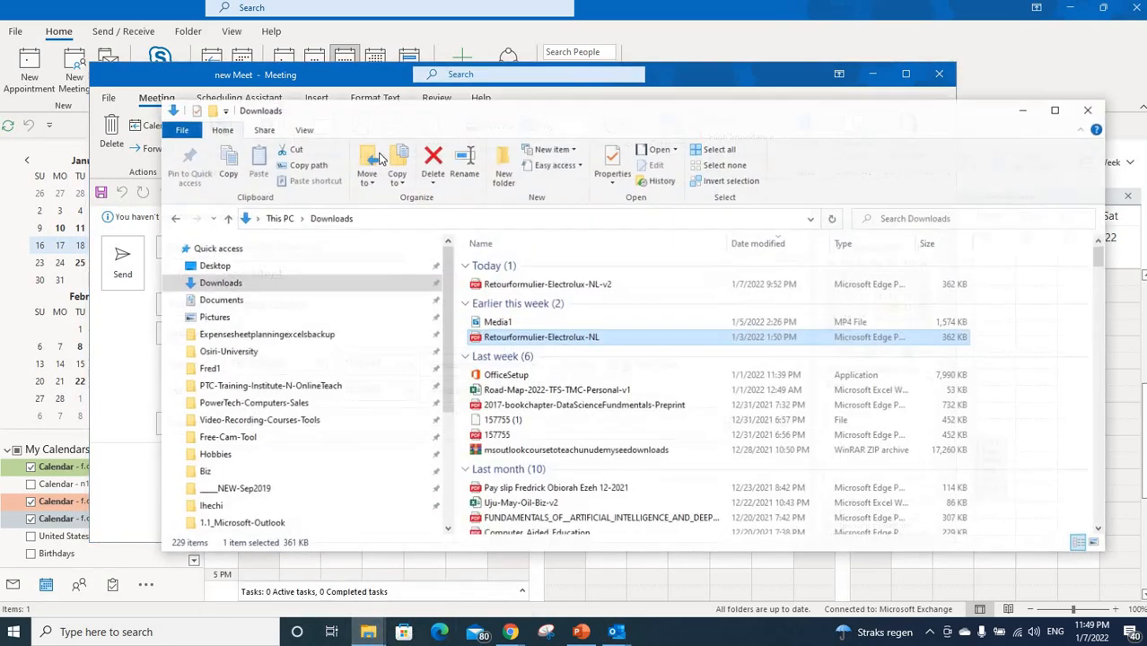
drag(568, 109, 772, 117)
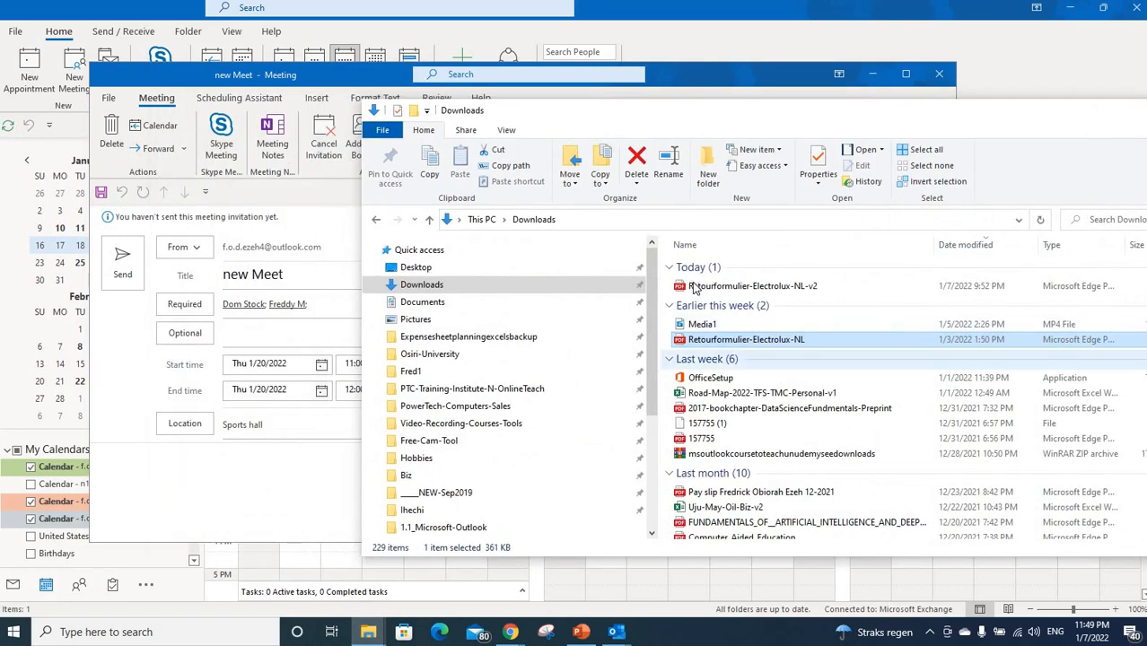
drag(697, 286, 266, 497)
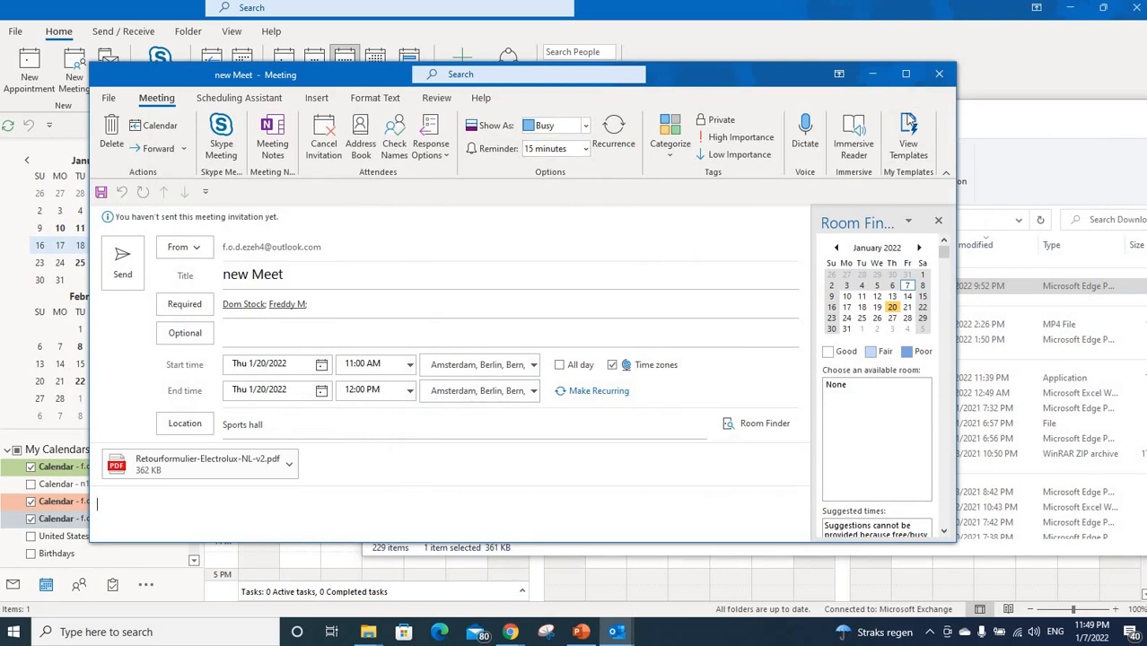
click(1086, 113)
click(1087, 108)
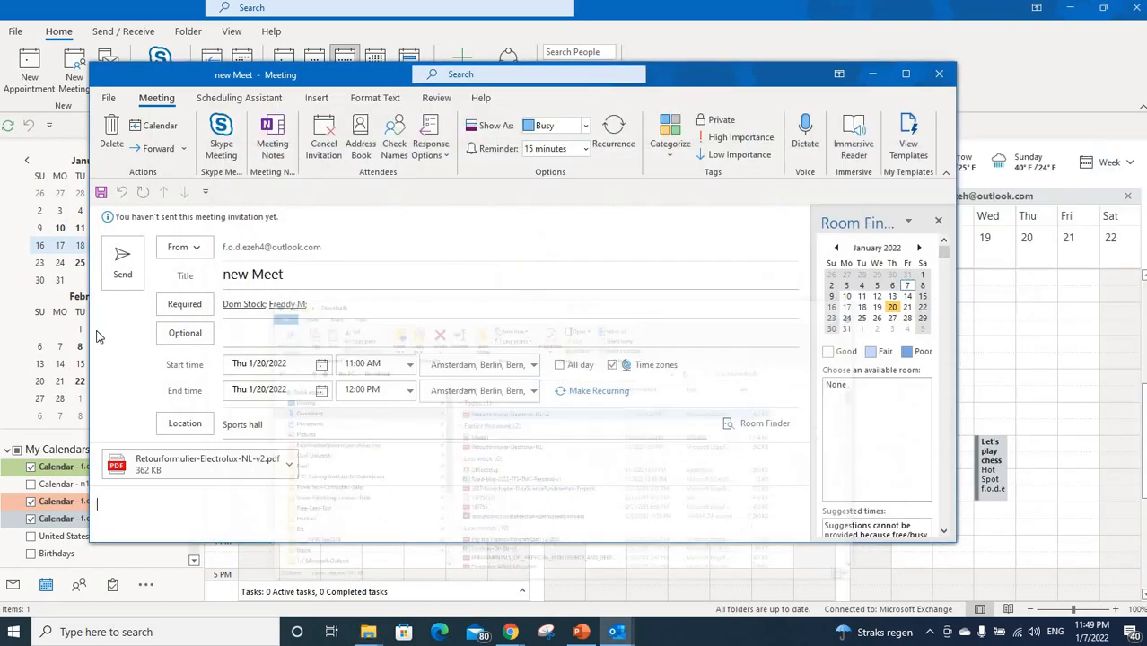
click(122, 270)
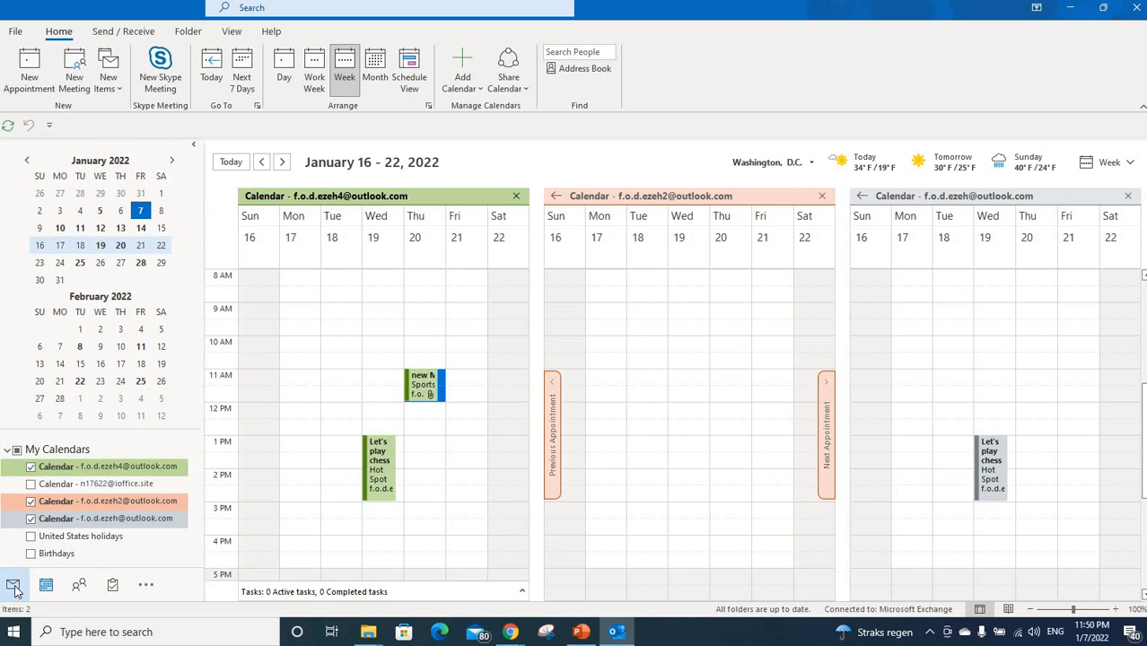
Read the "Undeliverable: new Meet" notice in the organizer's mail inbox, and return to the calendar week of January 16–22.
click(13, 588)
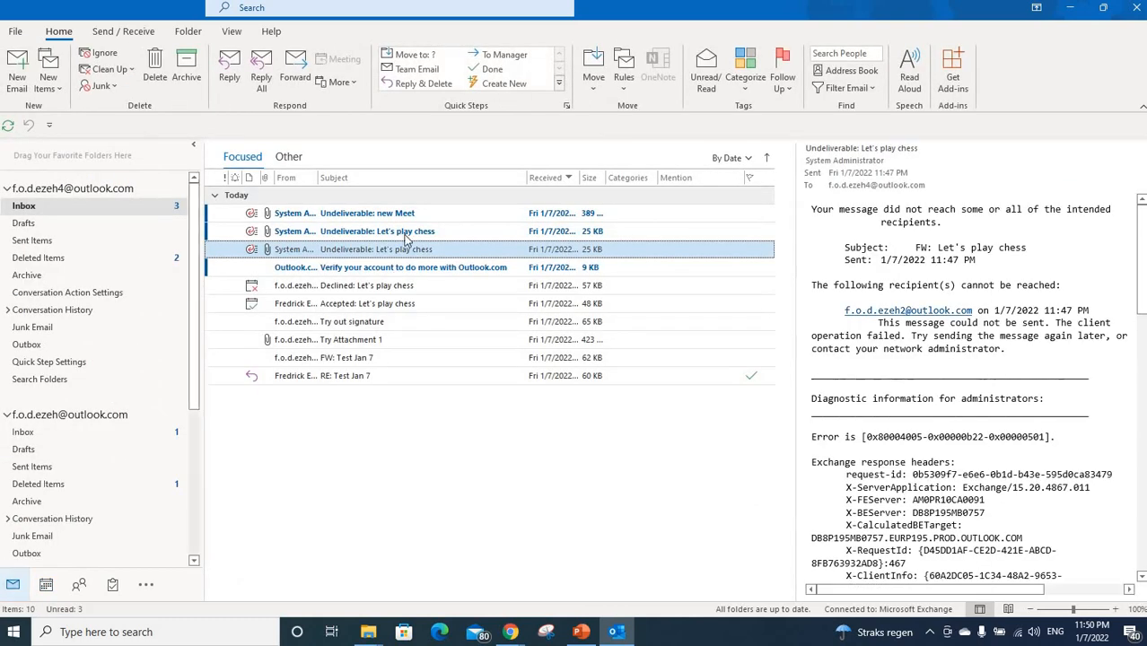
click(395, 214)
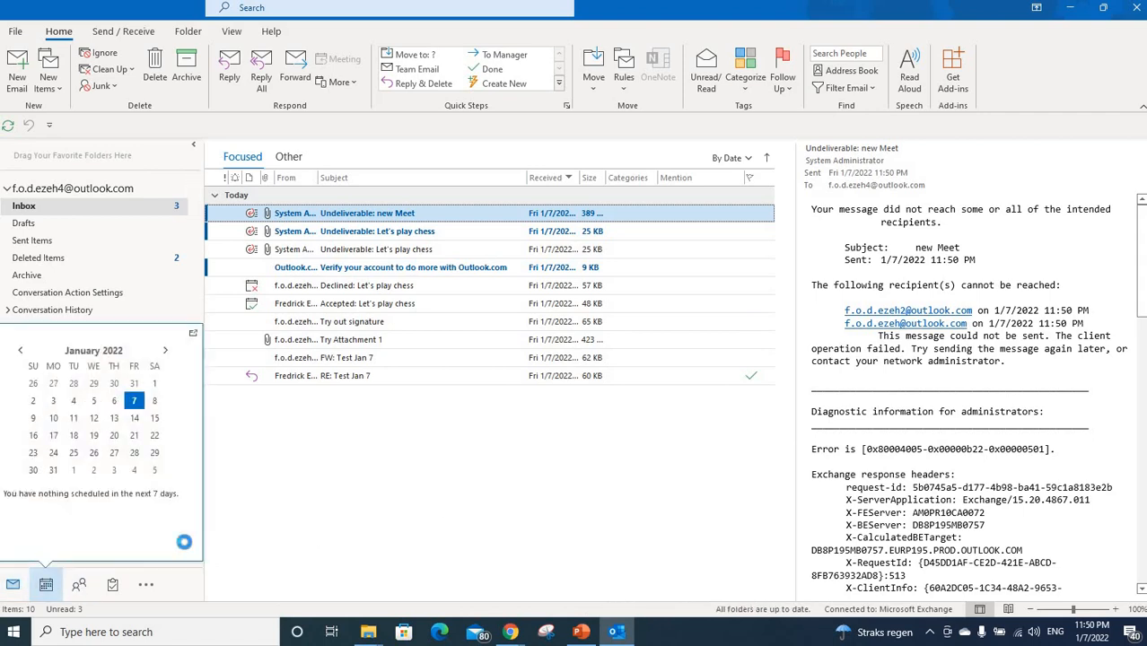
click(46, 588)
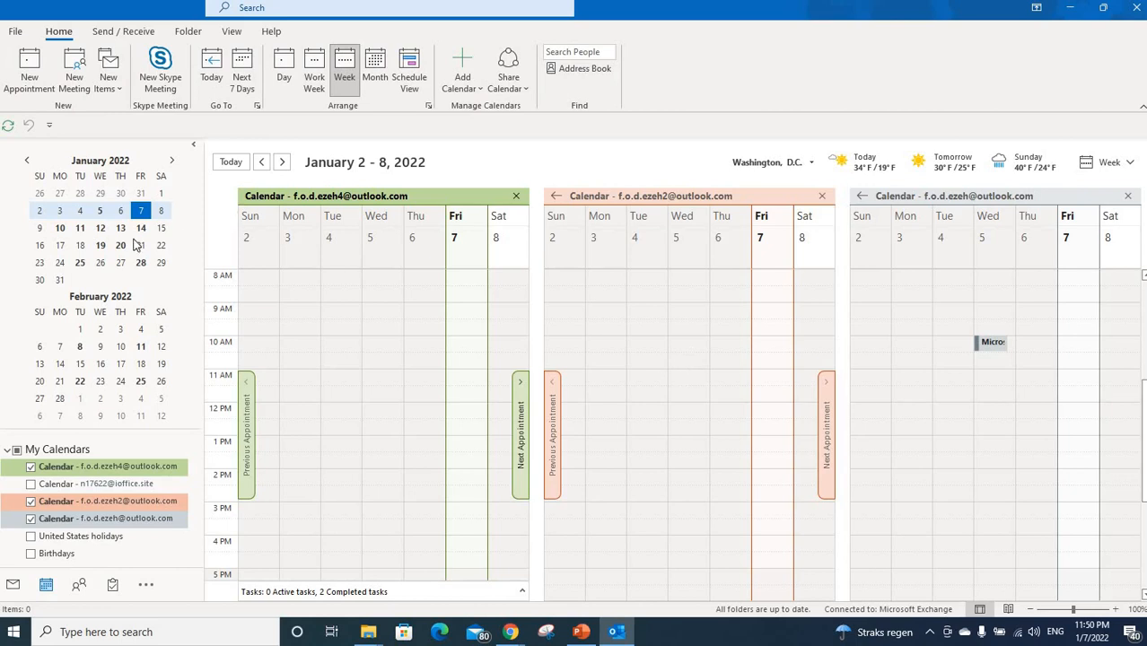
click(39, 245)
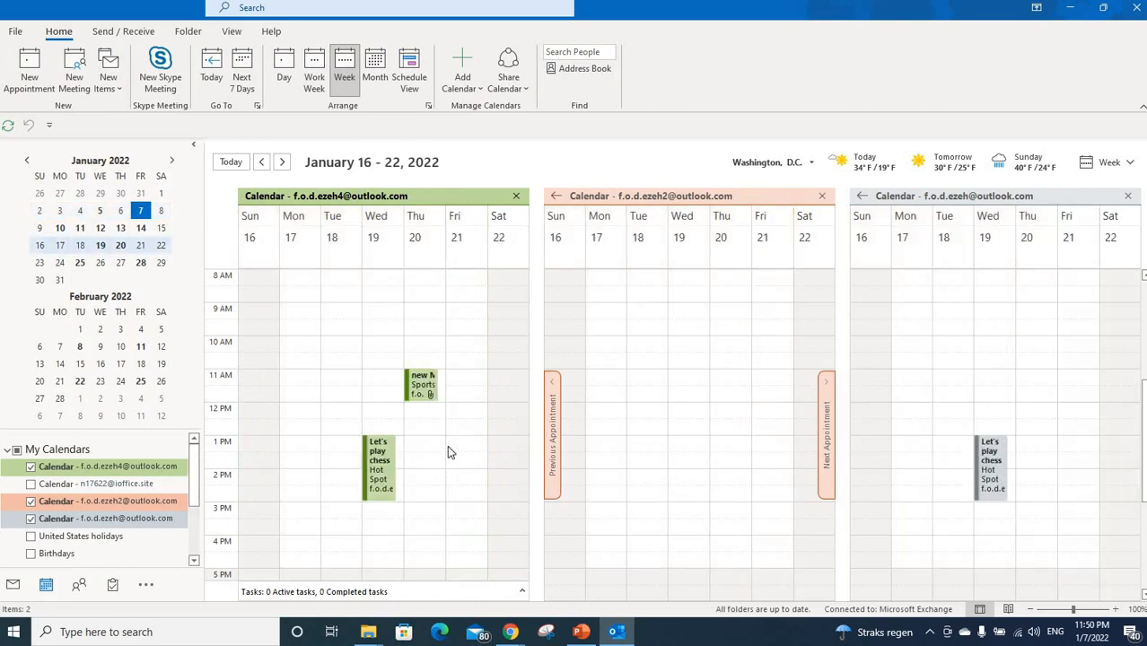